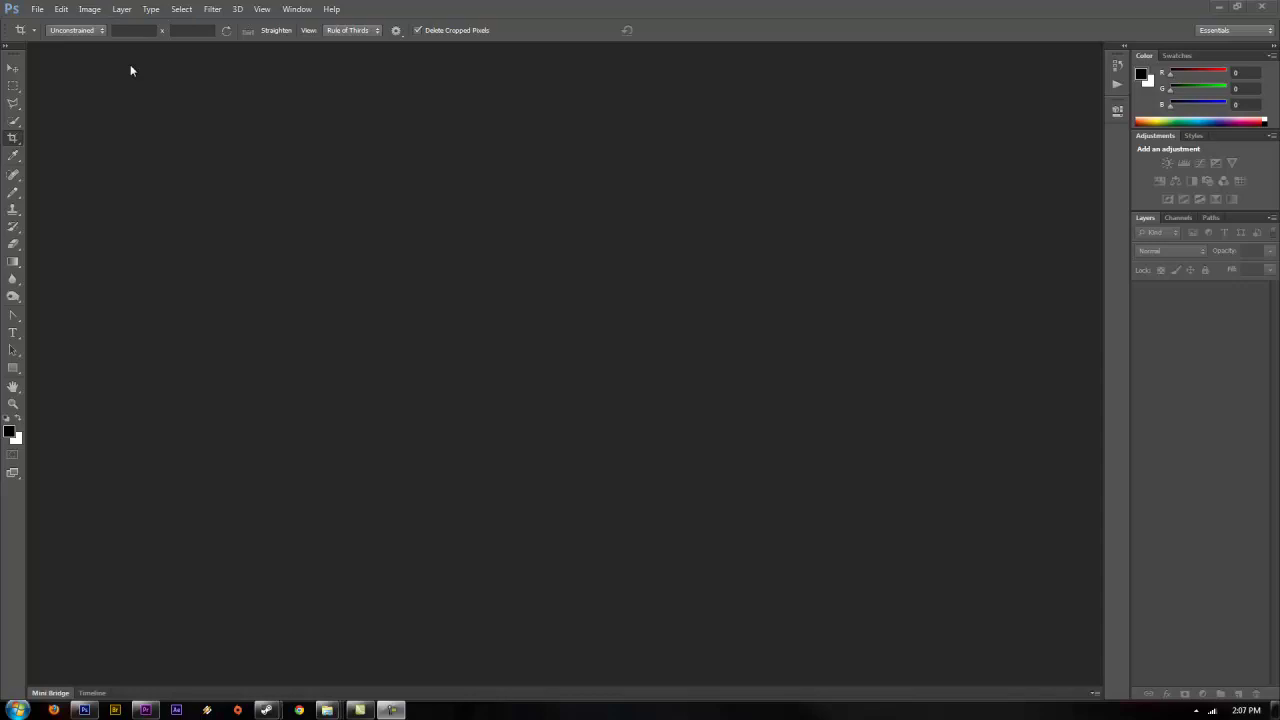
Step: Create Untitled-1, a new 1920 × 1080 pixel document with a transparent background
{"action": "left_click", "coordinate": [37, 9]}
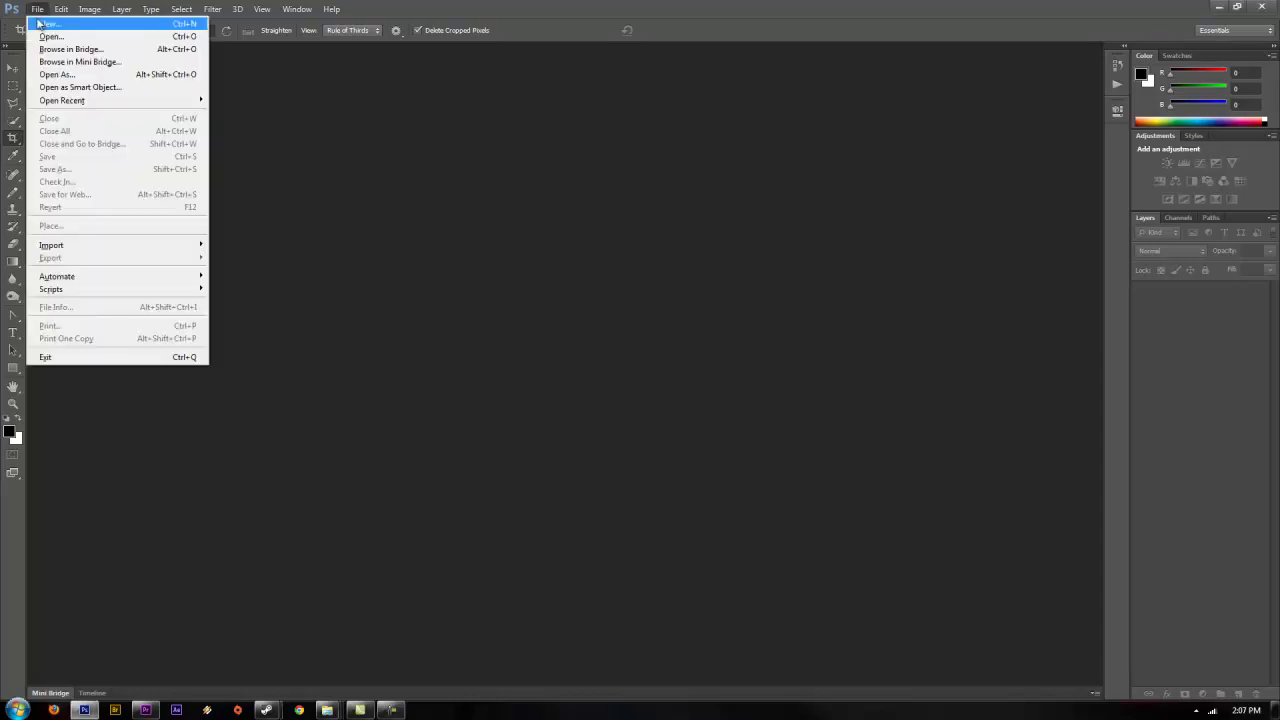
{"action": "left_click", "coordinate": [41, 25]}
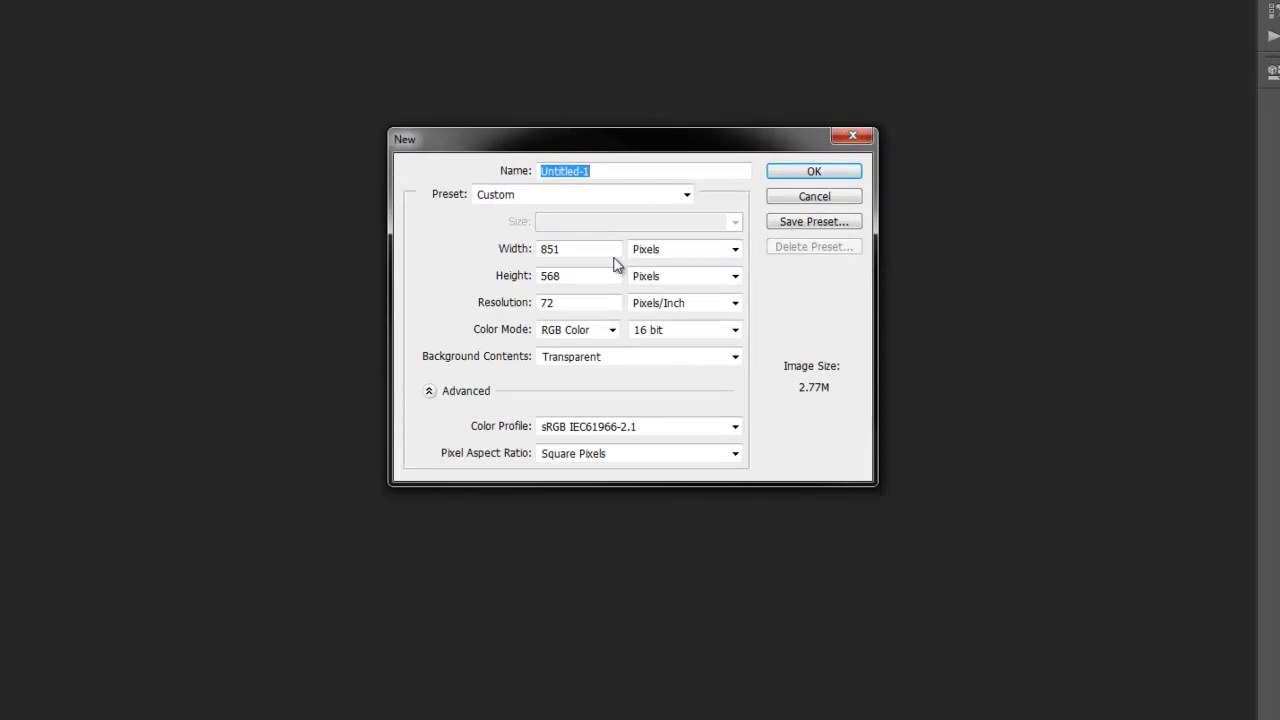
{"action": "double_click", "coordinate": [605, 251]}
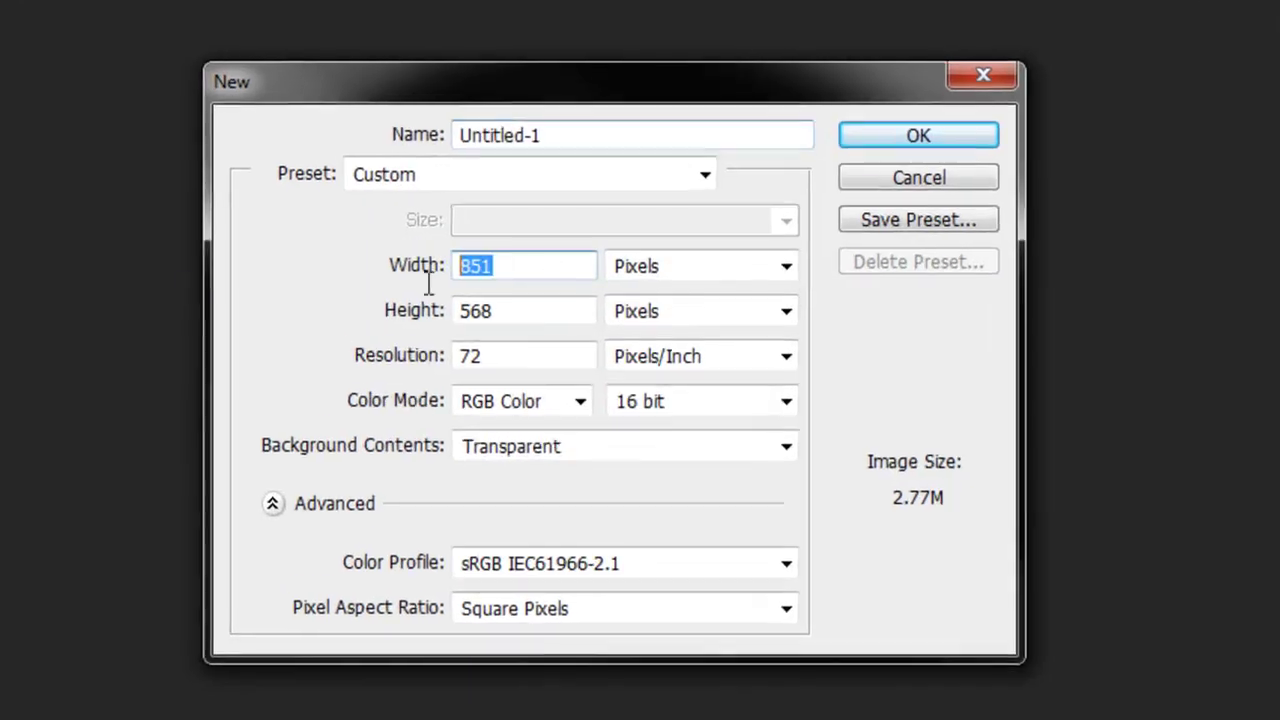
{"action": "type", "text": "198"}
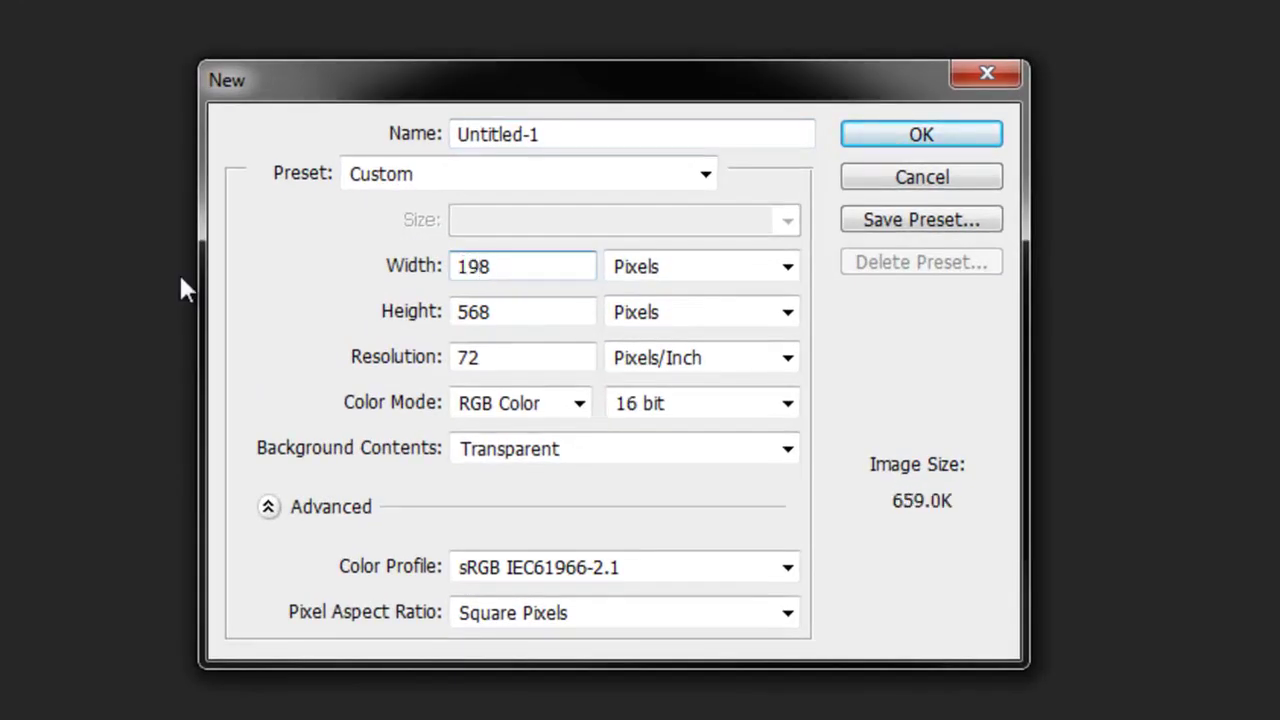
{"action": "key", "text": "BackSpace"}
{"action": "type", "text": "20"}
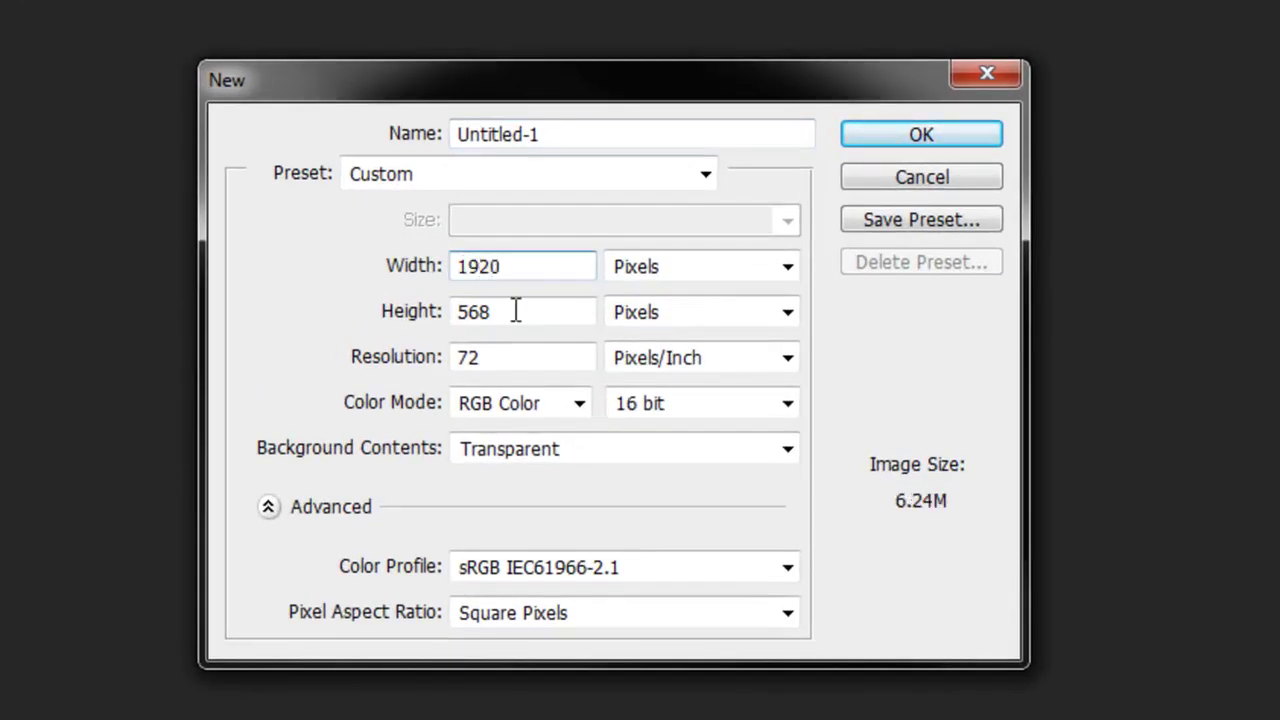
{"action": "left_click_drag", "start_coordinate": [514, 309], "coordinate": [463, 312]}
{"action": "type", "text": "1080"}
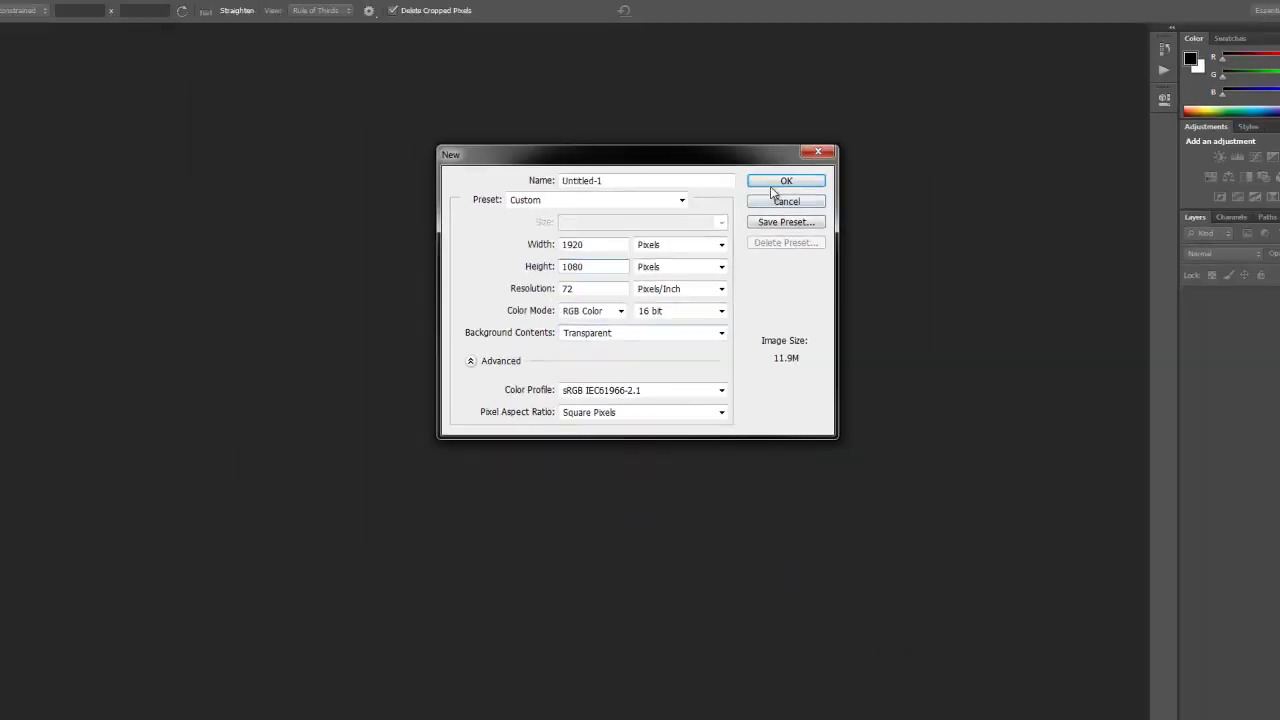
{"action": "left_click", "coordinate": [782, 184]}
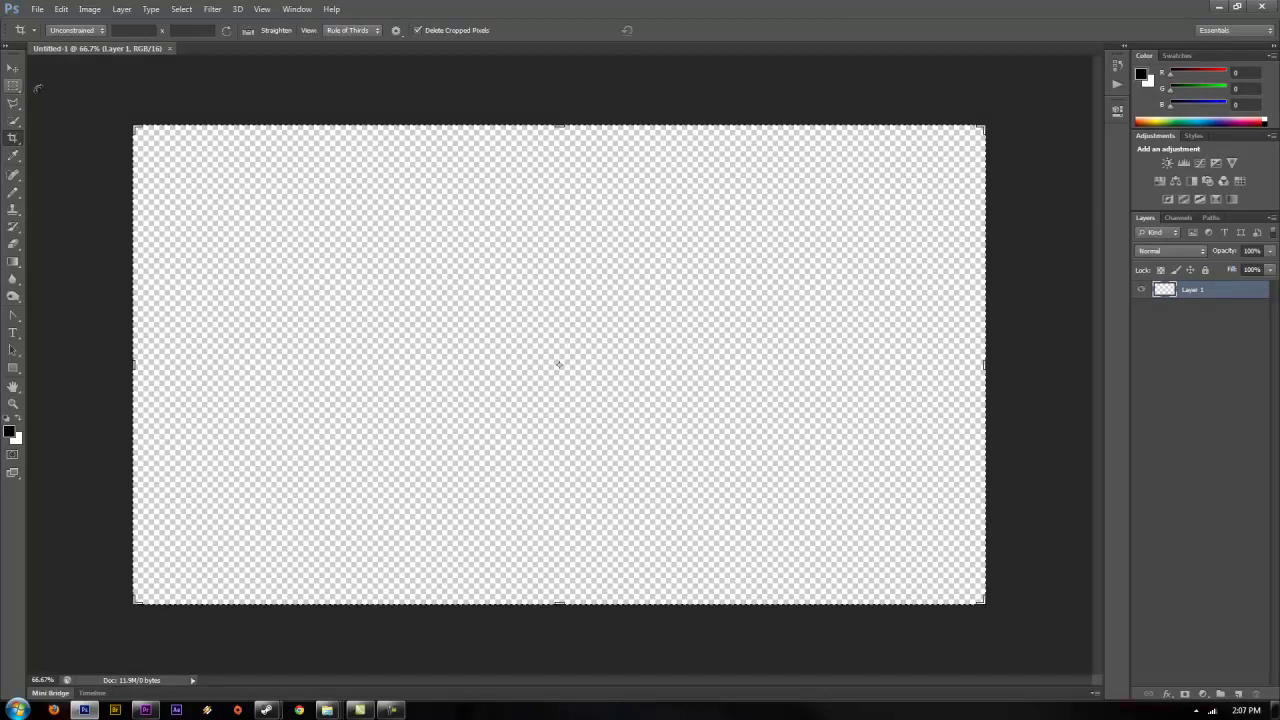
Step: Scale the placed EN187 logo to about 41% and move it to the canvas's bottom-right corner
{"action": "left_click", "coordinate": [13, 86]}
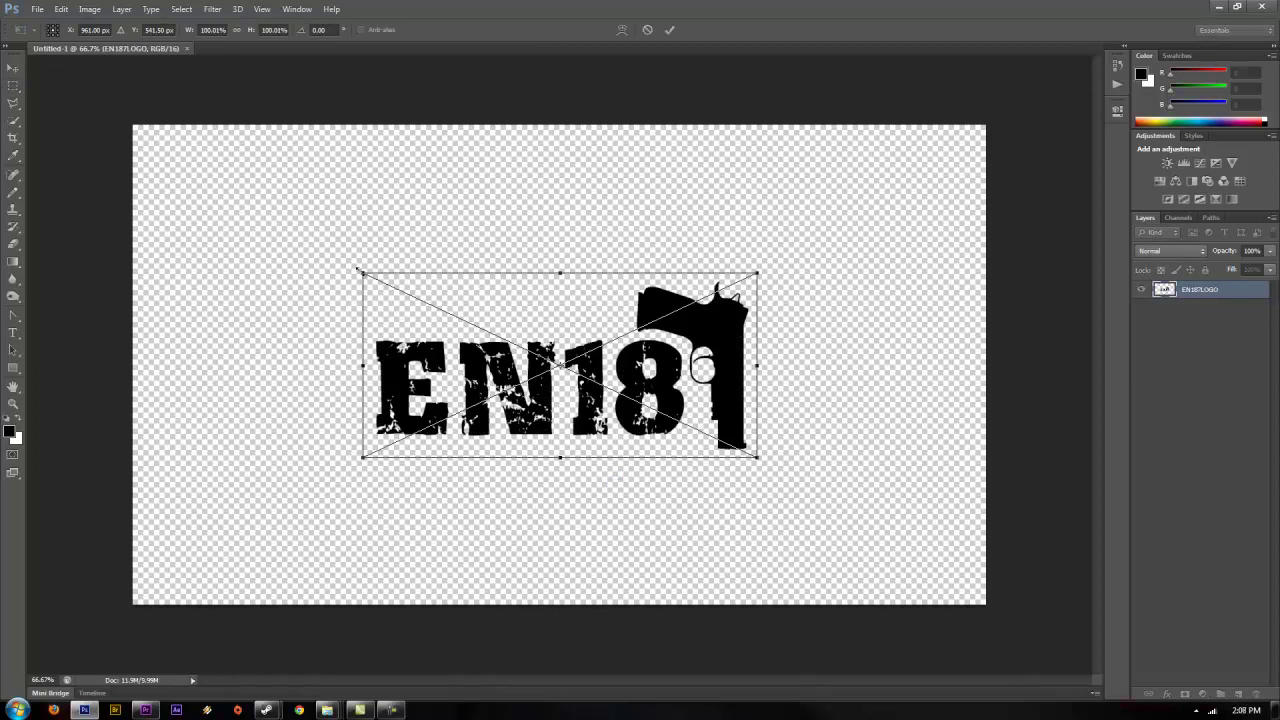
{"action": "left_click_drag", "start_coordinate": [361, 271], "coordinate": [582, 384]}
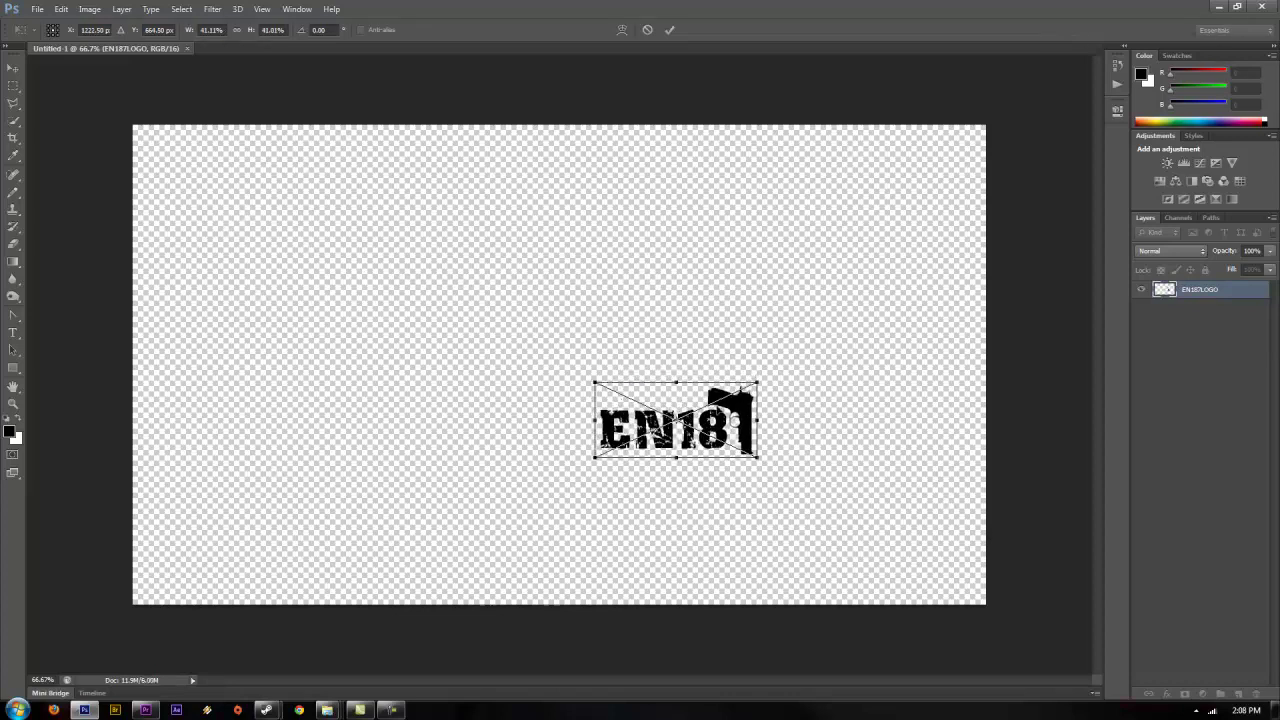
{"action": "left_click_drag", "start_coordinate": [734, 416], "coordinate": [947, 540]}
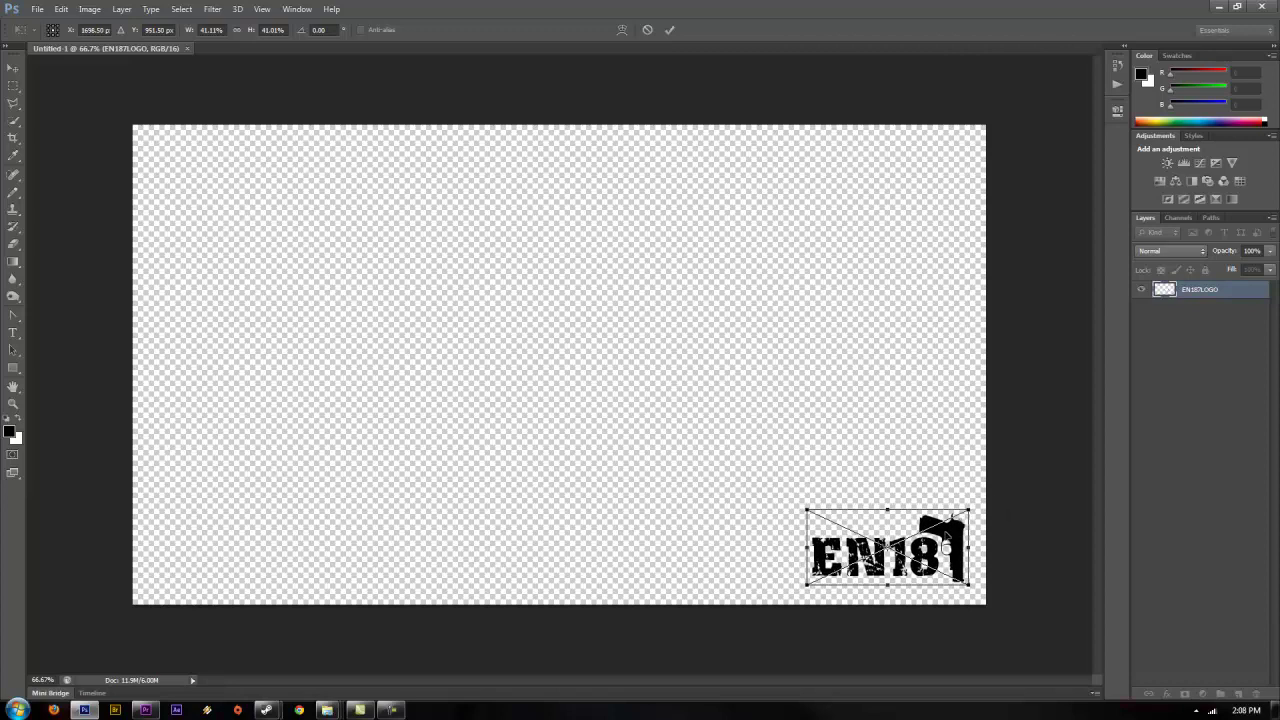
{"action": "key", "text": "Return"}
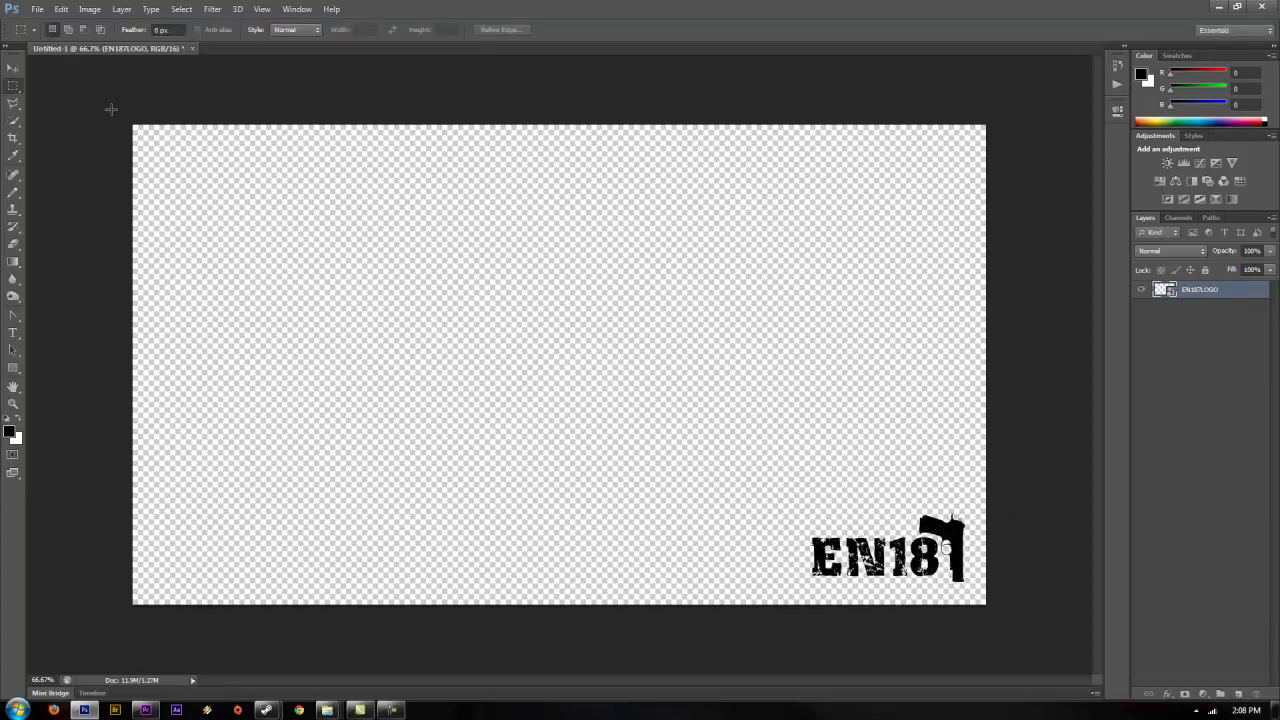
Step: Save the canvas as 1080logo.png with default PNG options, then switch to Premiere Pro
{"action": "left_click", "coordinate": [36, 10]}
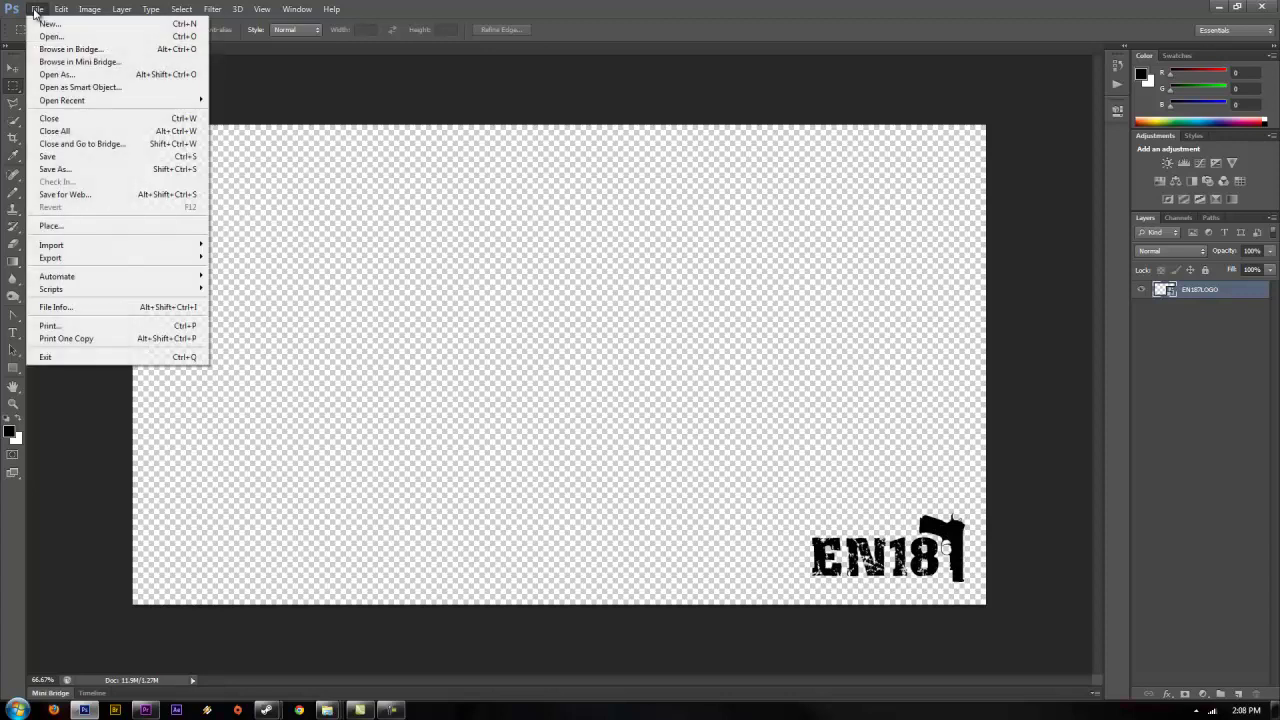
{"action": "left_click", "coordinate": [76, 169]}
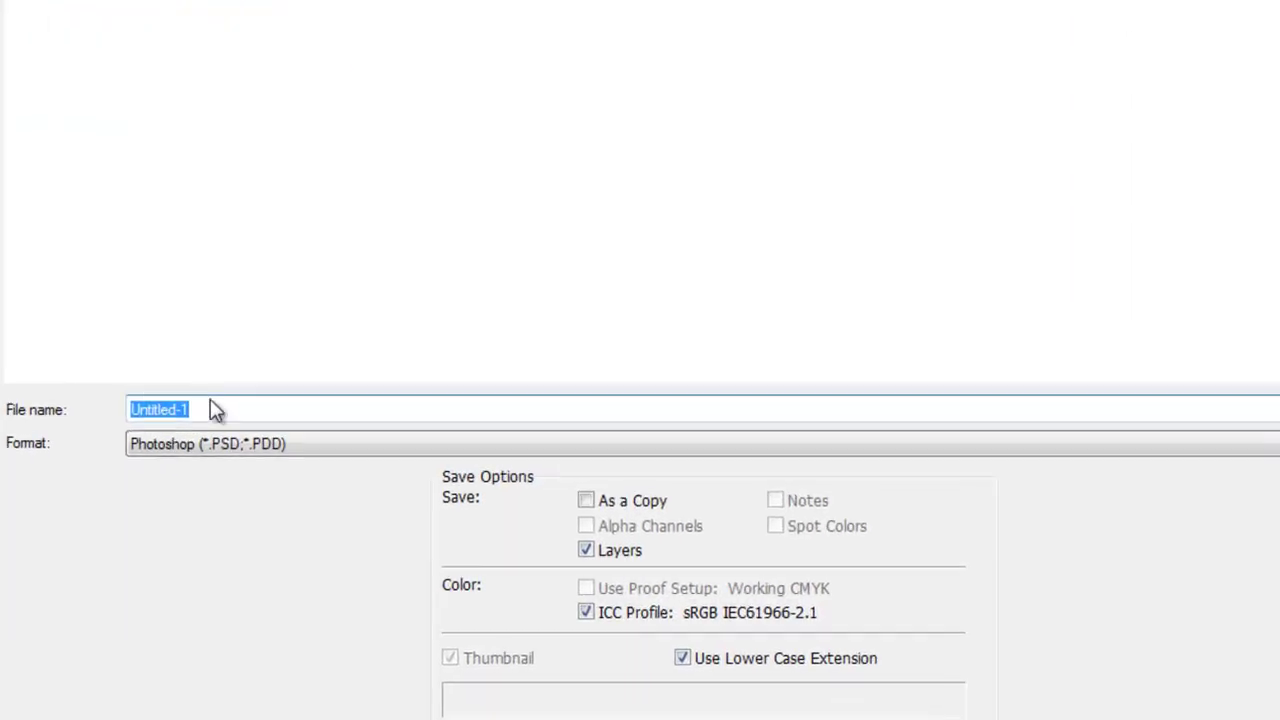
{"action": "left_click", "coordinate": [541, 515]}
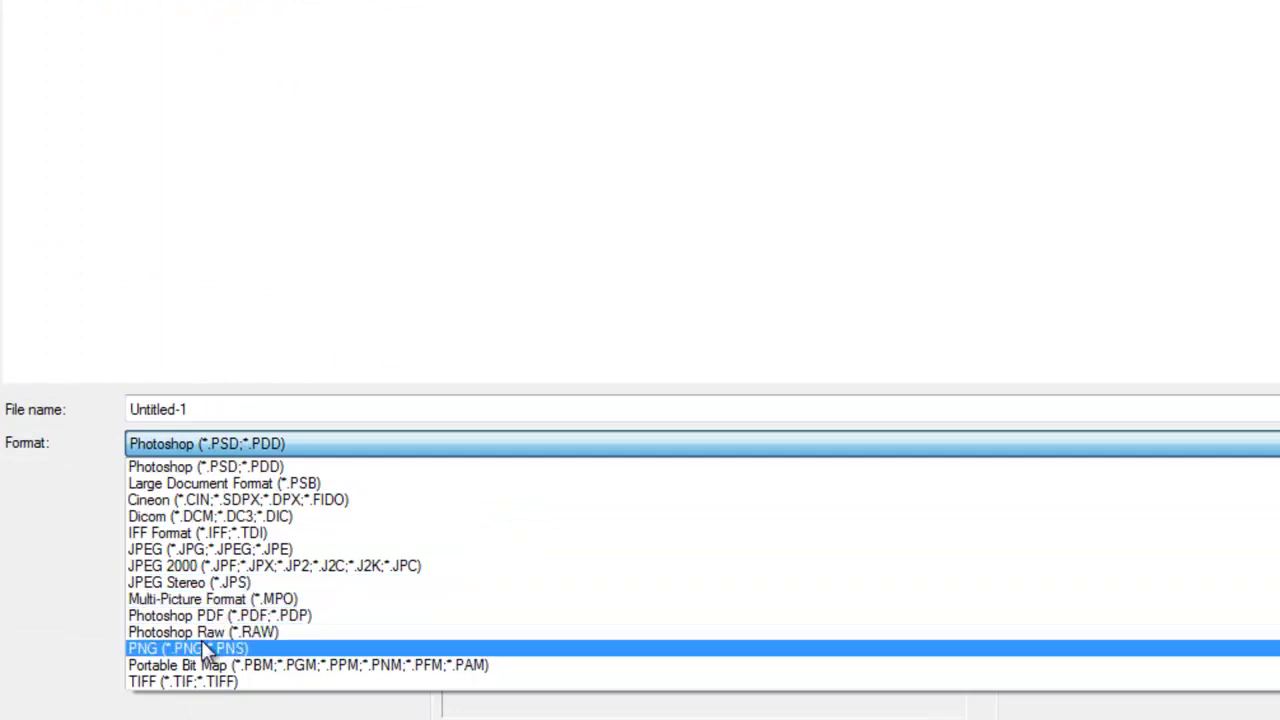
{"action": "left_click", "coordinate": [195, 648]}
{"action": "double_click", "coordinate": [188, 406]}
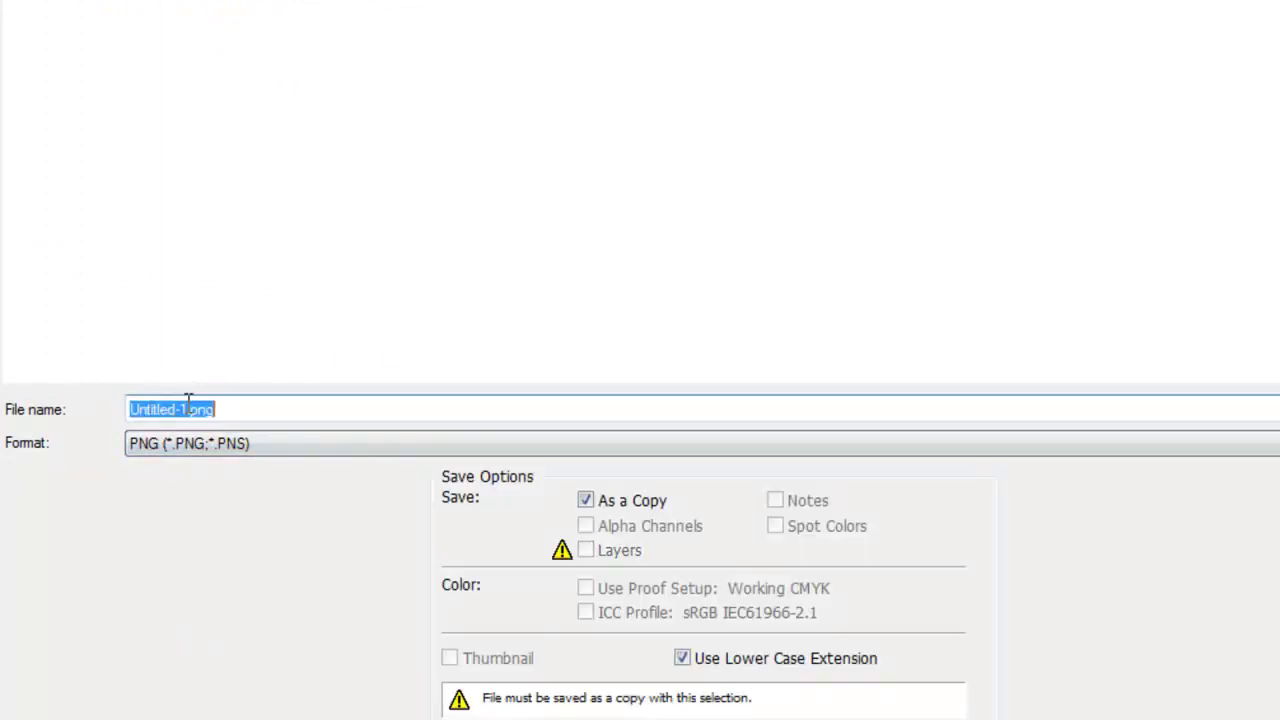
{"action": "left_click_drag", "start_coordinate": [187, 402], "coordinate": [8, 410]}
{"action": "type", "text": "1080"}
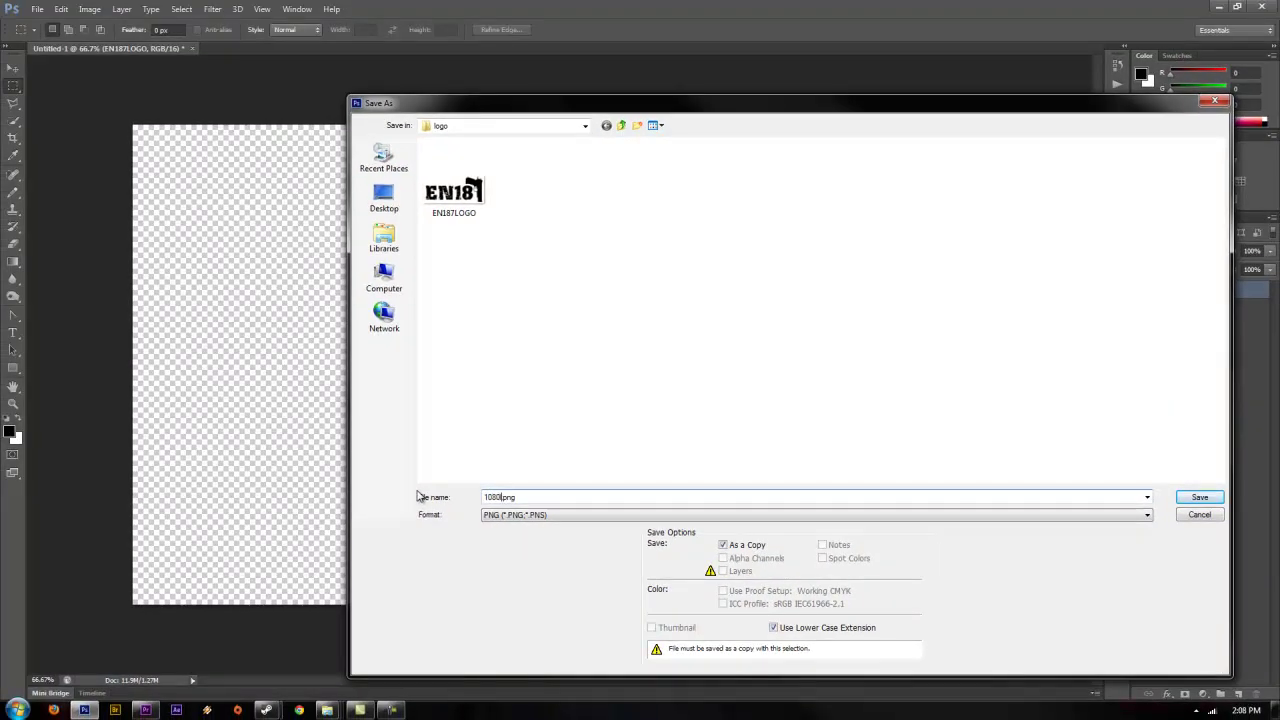
{"action": "type", "text": "logo"}
{"action": "left_click", "coordinate": [1204, 497]}
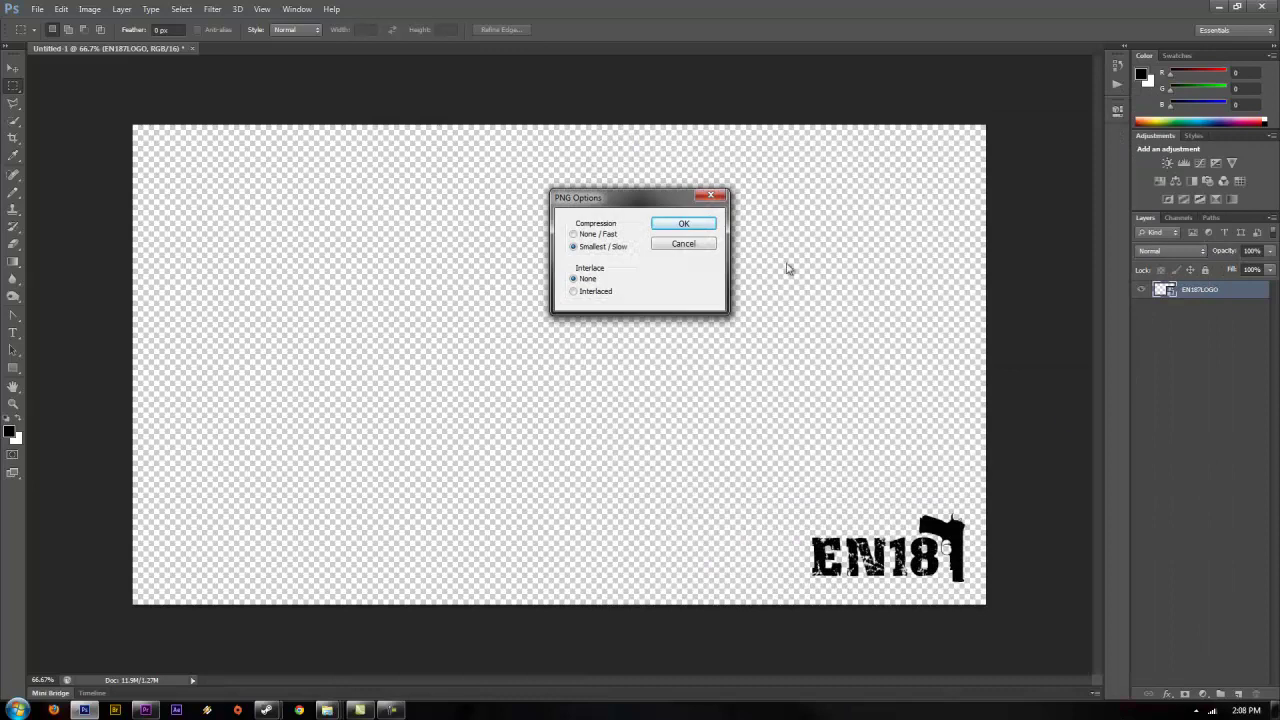
{"action": "left_click", "coordinate": [684, 224]}
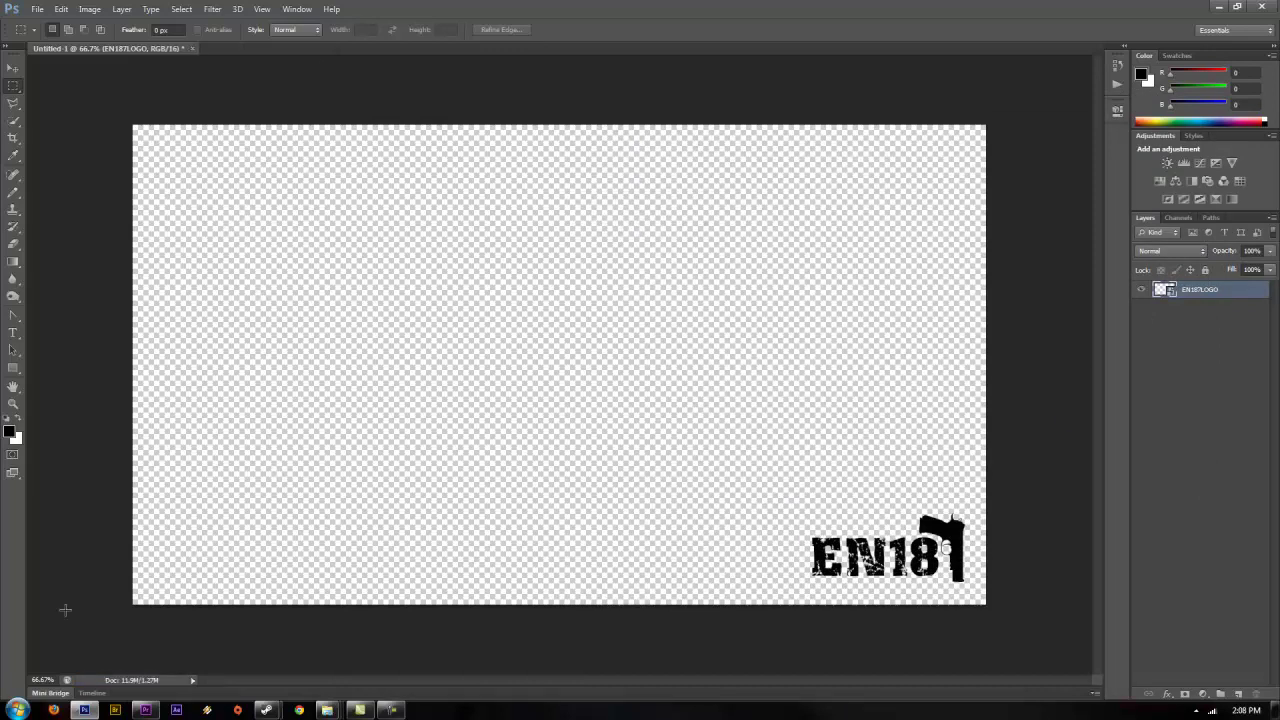
{"action": "left_click", "coordinate": [145, 711]}
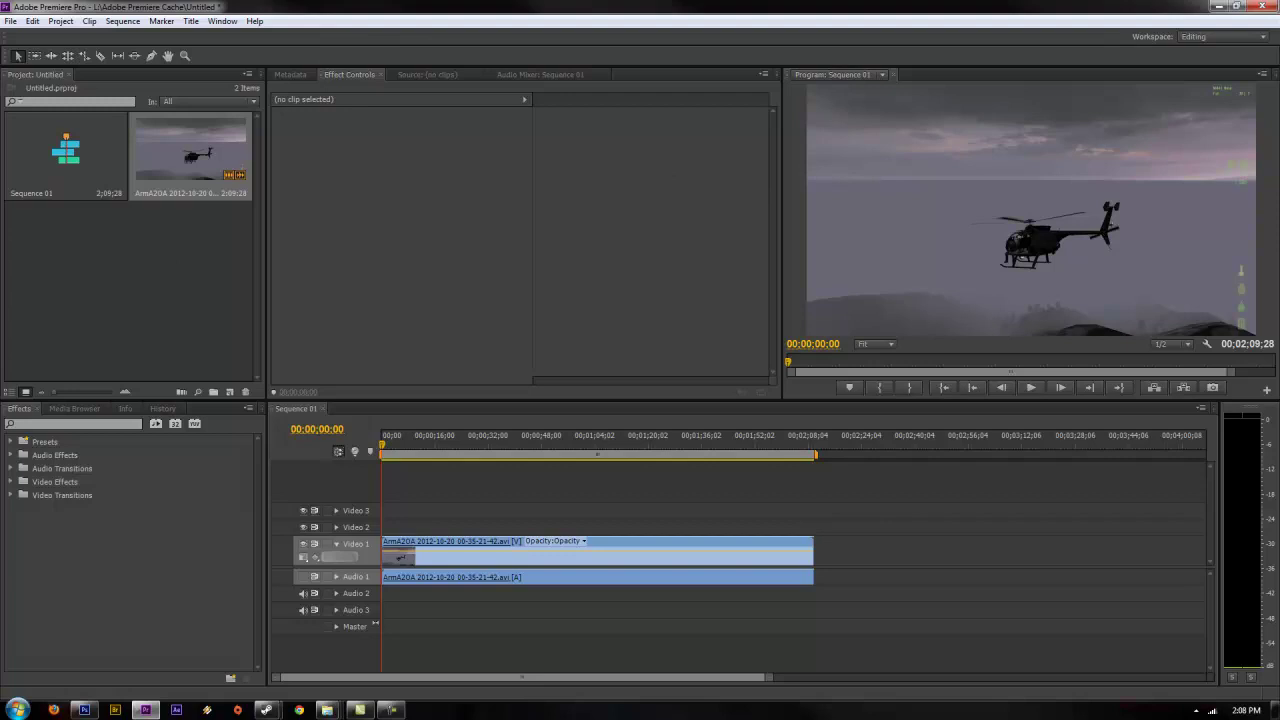
Step: Import 1080logo.png, place it on Video 2 above the helicopter footage, and scrub ahead to check it
{"action": "left_click_drag", "start_coordinate": [1186, 494], "coordinate": [126, 294]}
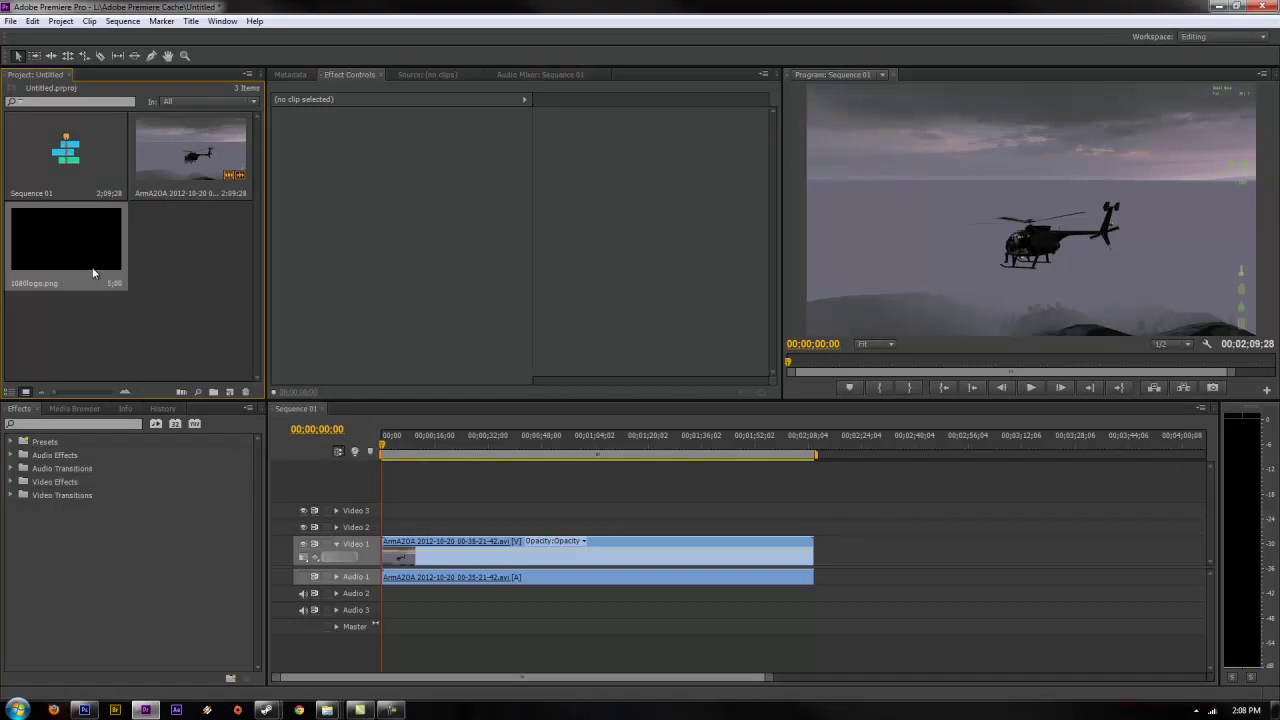
{"action": "left_click_drag", "start_coordinate": [93, 272], "coordinate": [812, 528]}
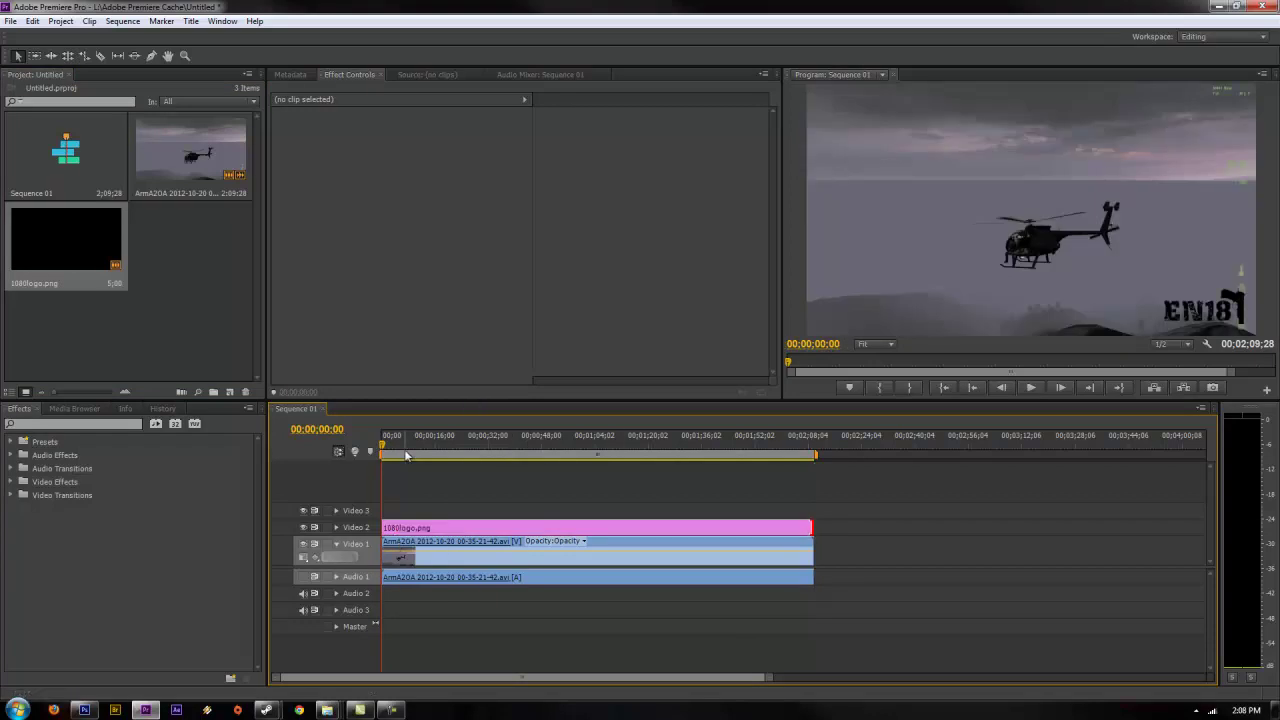
{"action": "left_click_drag", "start_coordinate": [382, 447], "coordinate": [691, 443]}
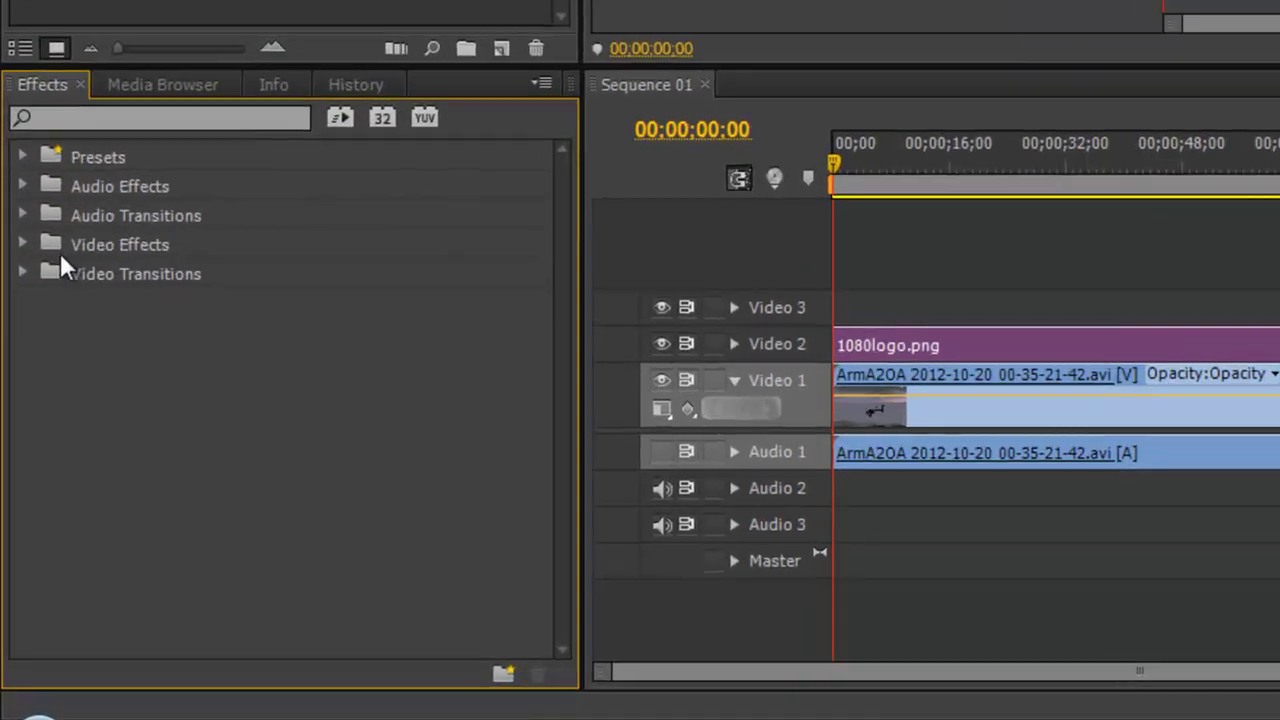
Step: Apply Change to Color from Video Effects > Color Correction to the 1080logo.png clip
{"action": "left_click", "coordinate": [10, 481]}
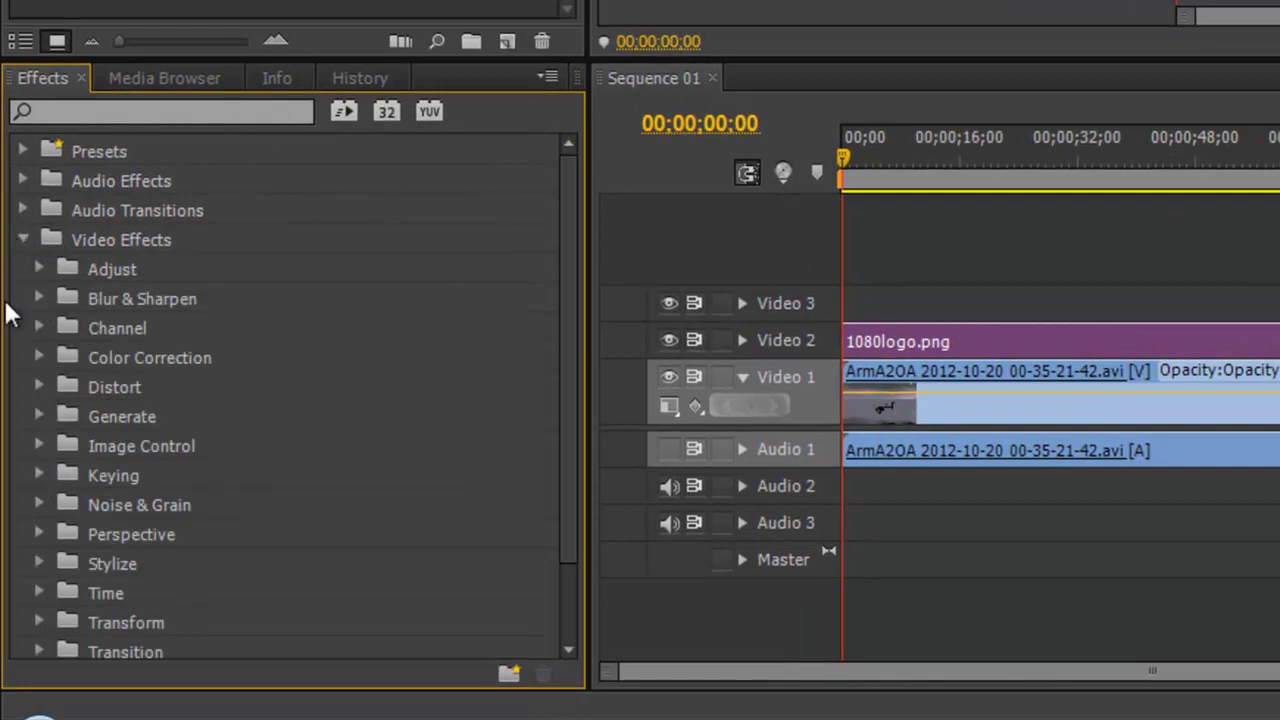
{"action": "left_click", "coordinate": [40, 359]}
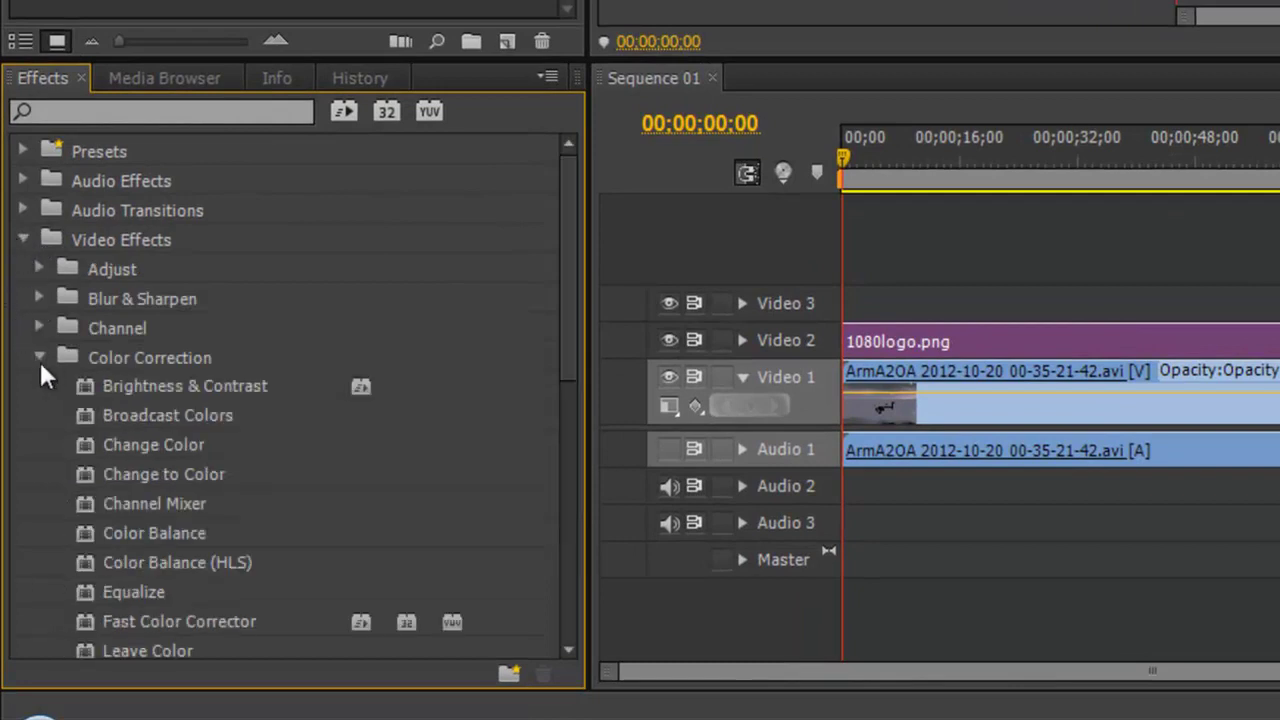
{"action": "left_click_drag", "start_coordinate": [81, 470], "coordinate": [940, 342]}
{"action": "left_click", "coordinate": [118, 111]}
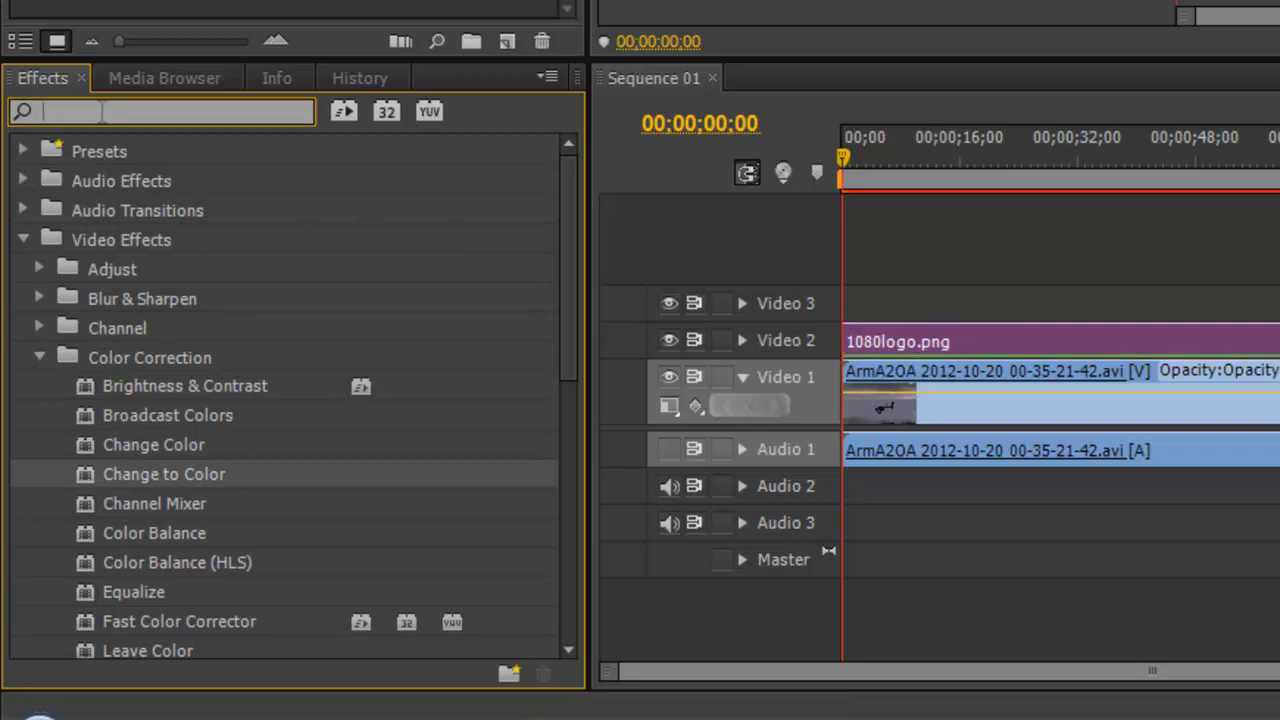
{"action": "type", "text": "change"}
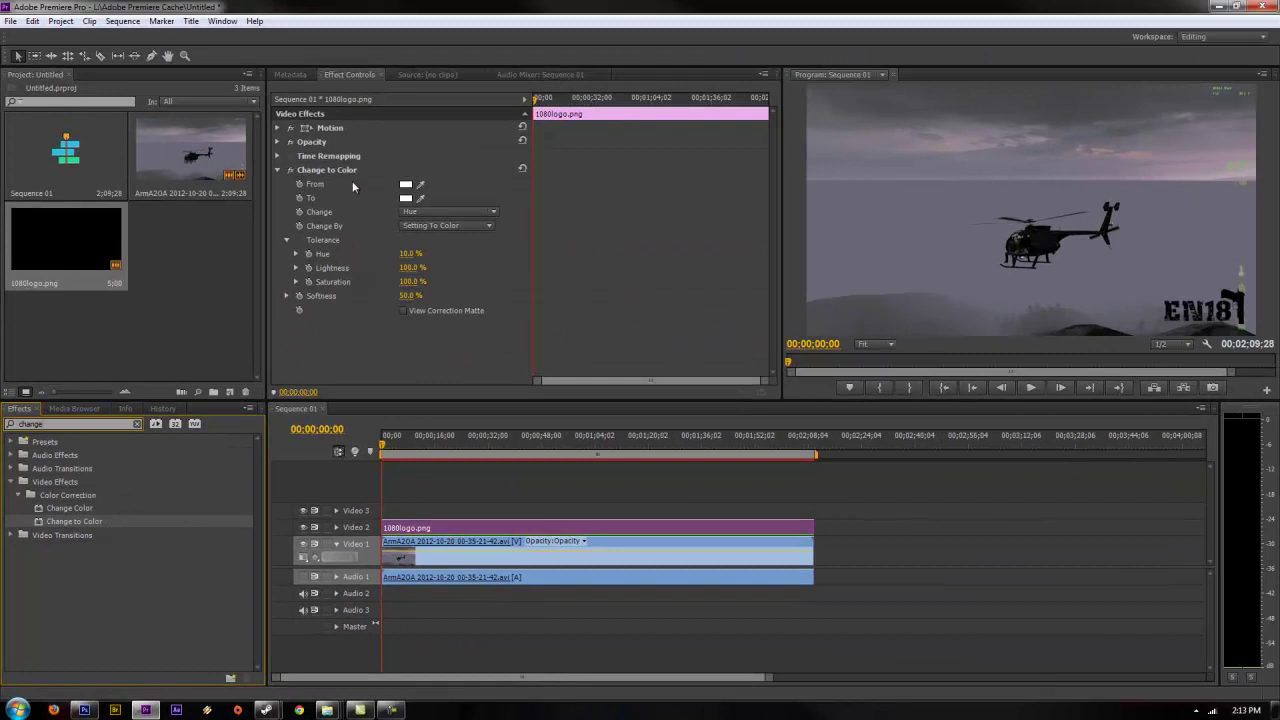
Step: Sample the logo's black as the Change to Color From colour
{"action": "left_click", "coordinate": [453, 528]}
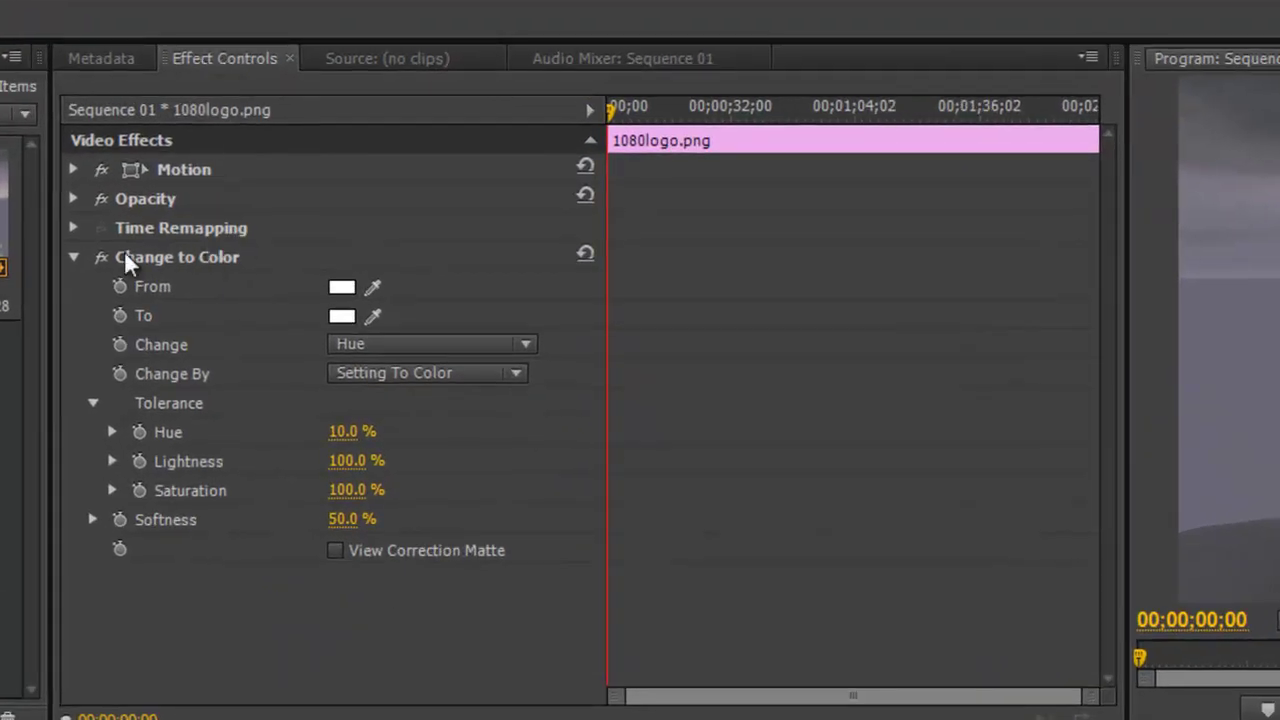
{"action": "left_click_drag", "start_coordinate": [383, 281], "coordinate": [1279, 508]}
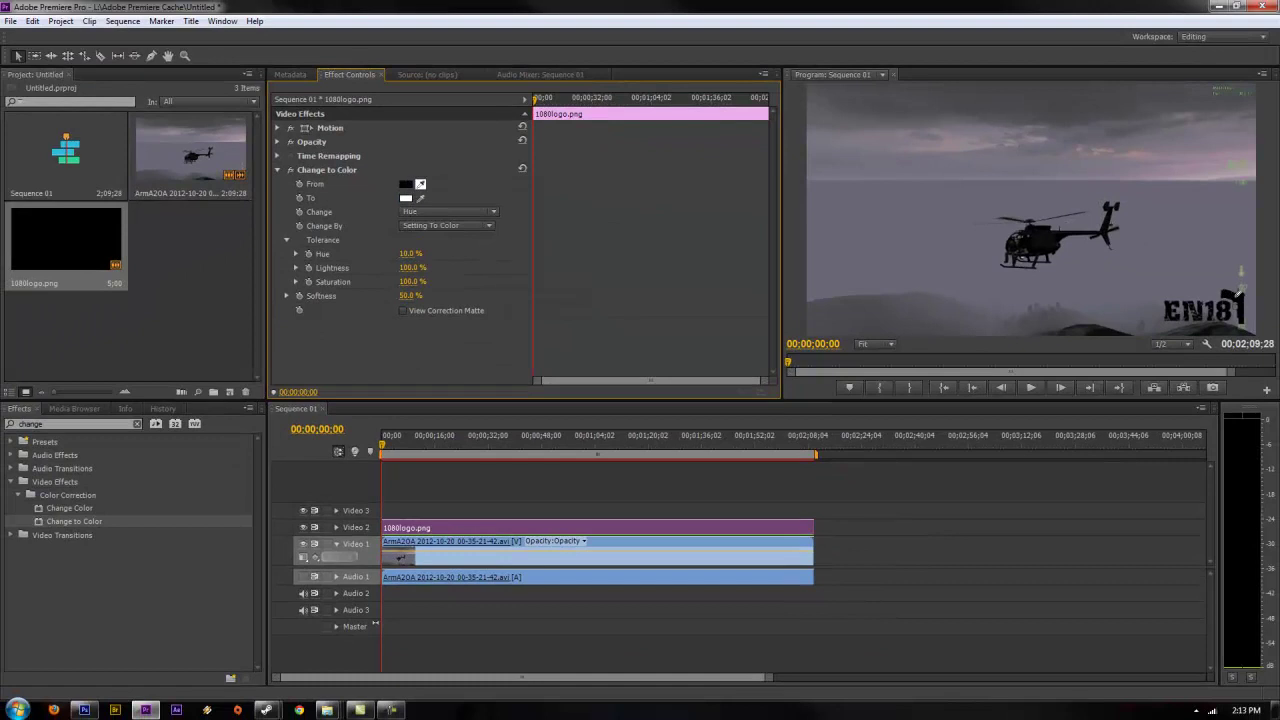
{"action": "left_click_drag", "start_coordinate": [1238, 300], "coordinate": [1238, 300]}
Step: Pick red as the To colour and set Change to Hue, Lightness & Saturation
{"action": "left_click", "coordinate": [406, 198]}
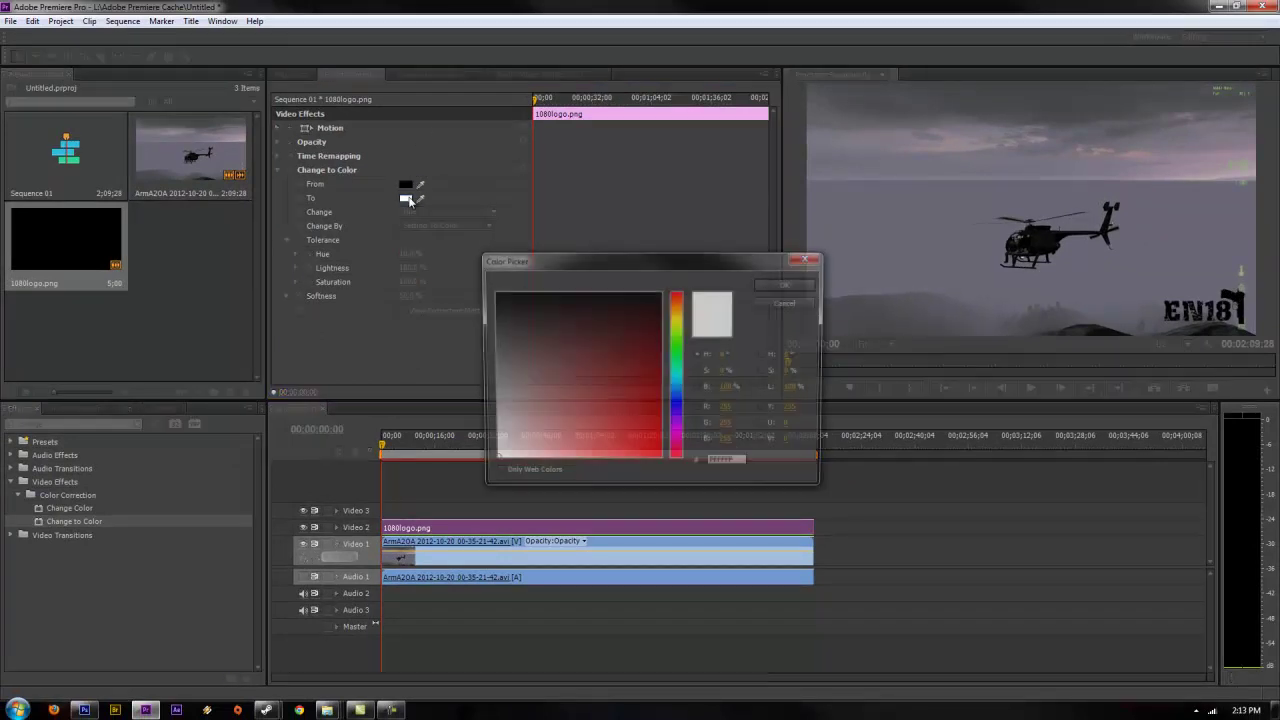
{"action": "left_click_drag", "start_coordinate": [594, 349], "coordinate": [725, 480]}
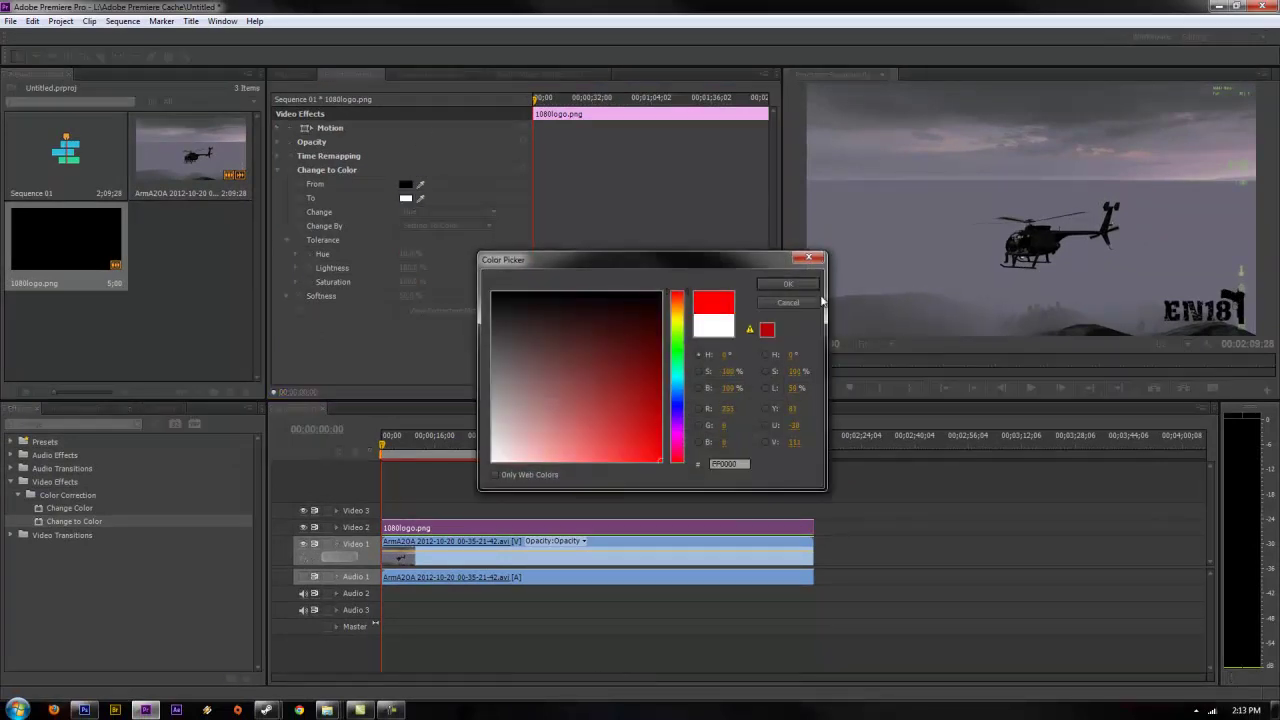
{"action": "left_click", "coordinate": [788, 284]}
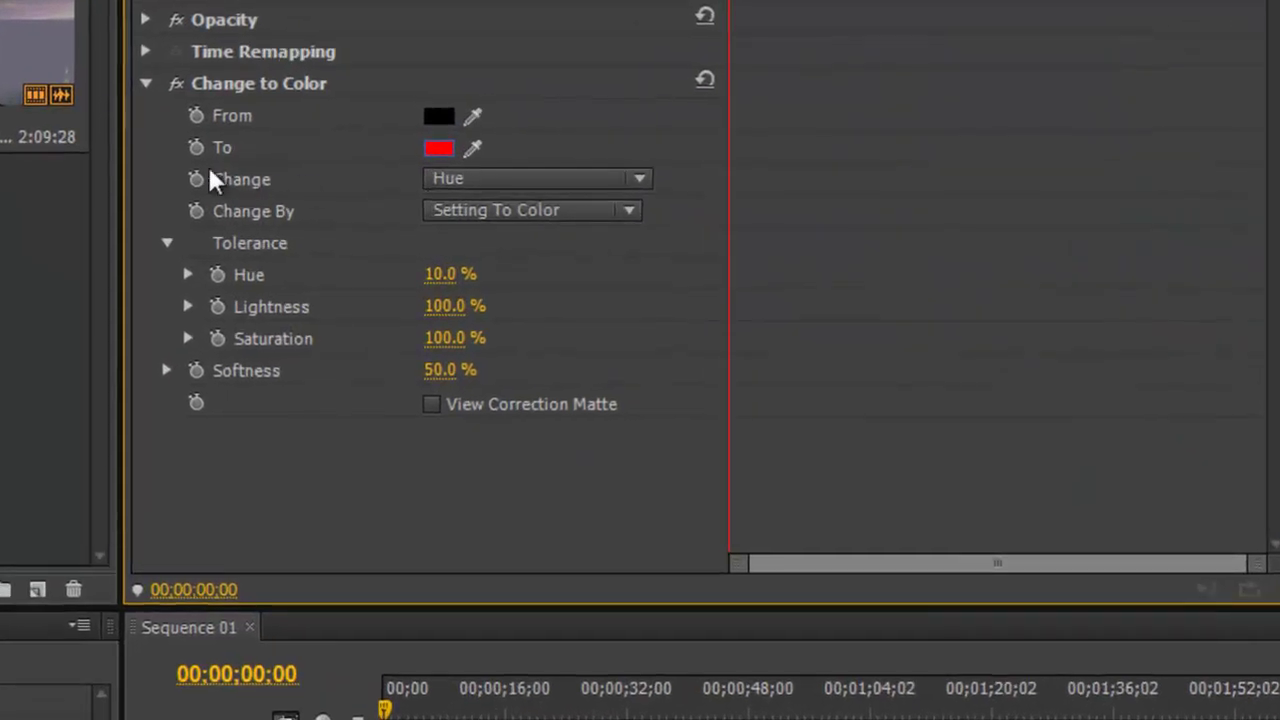
{"action": "left_click", "coordinate": [481, 189]}
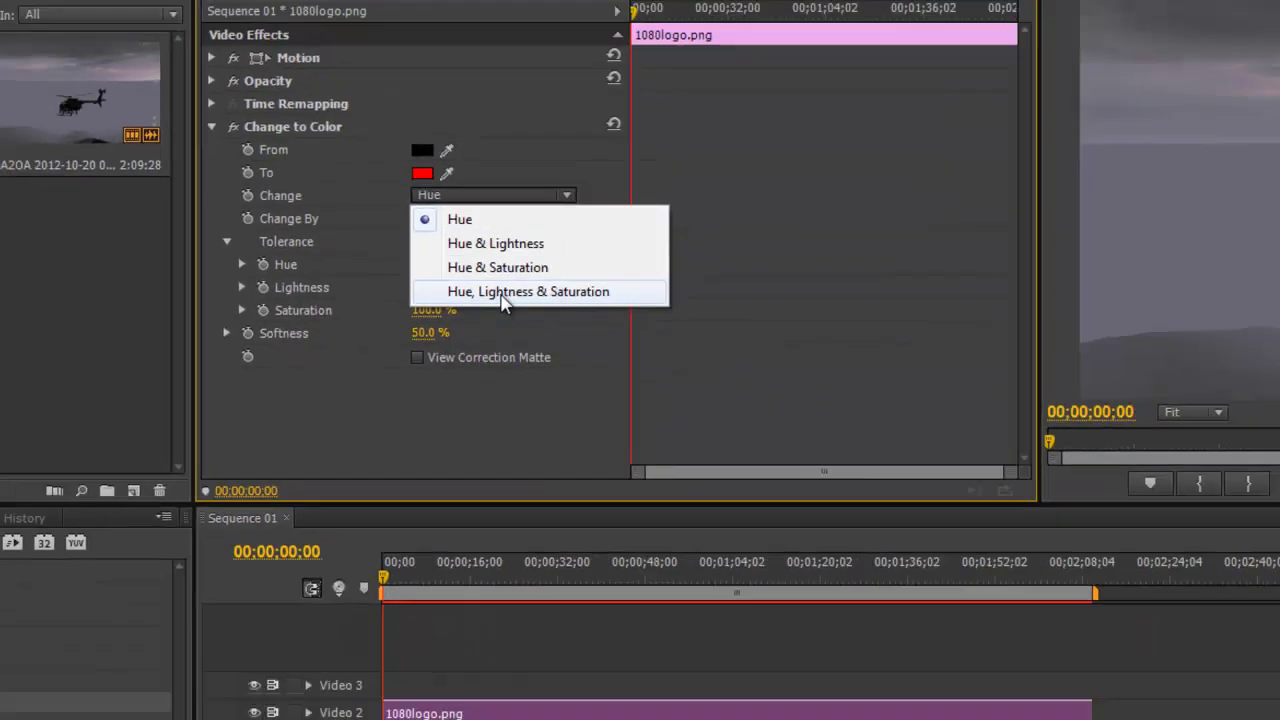
{"action": "left_click", "coordinate": [531, 315]}
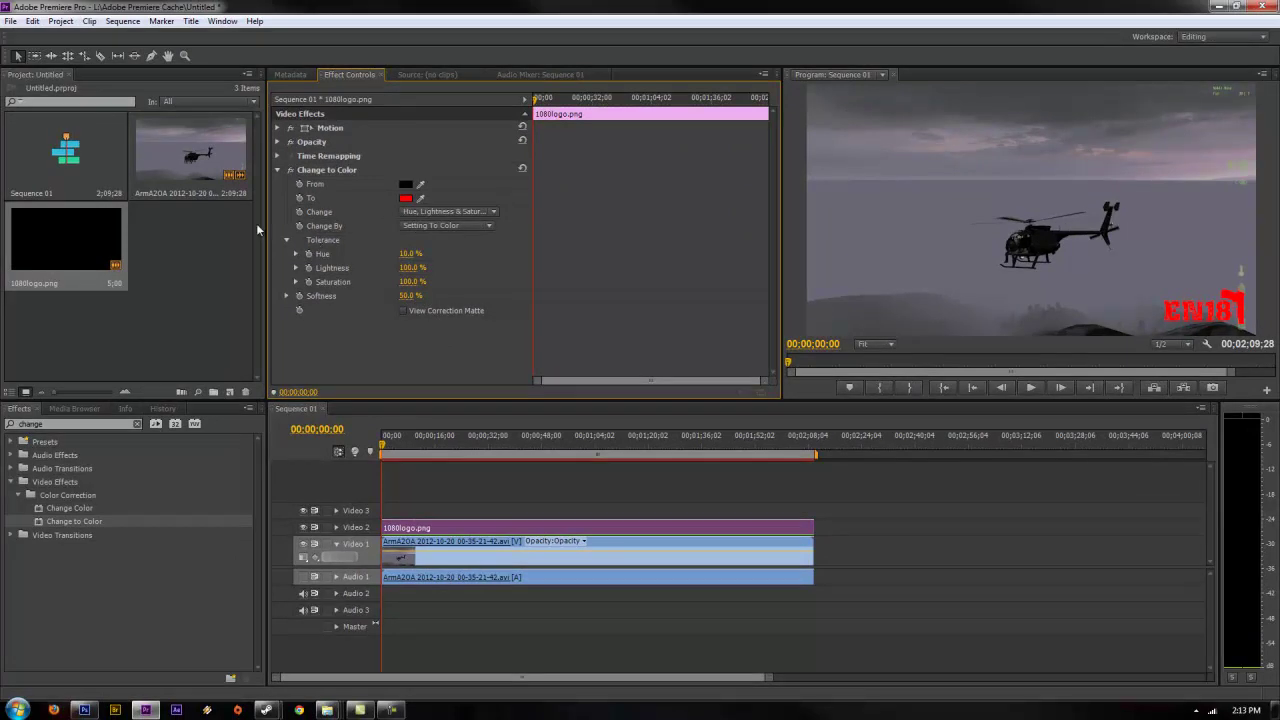
Step: Adjust the To colour from dark red to green, then play the sequence to preview the logo
{"action": "left_click", "coordinate": [405, 198]}
{"action": "left_click_drag", "start_coordinate": [612, 368], "coordinate": [648, 380]}
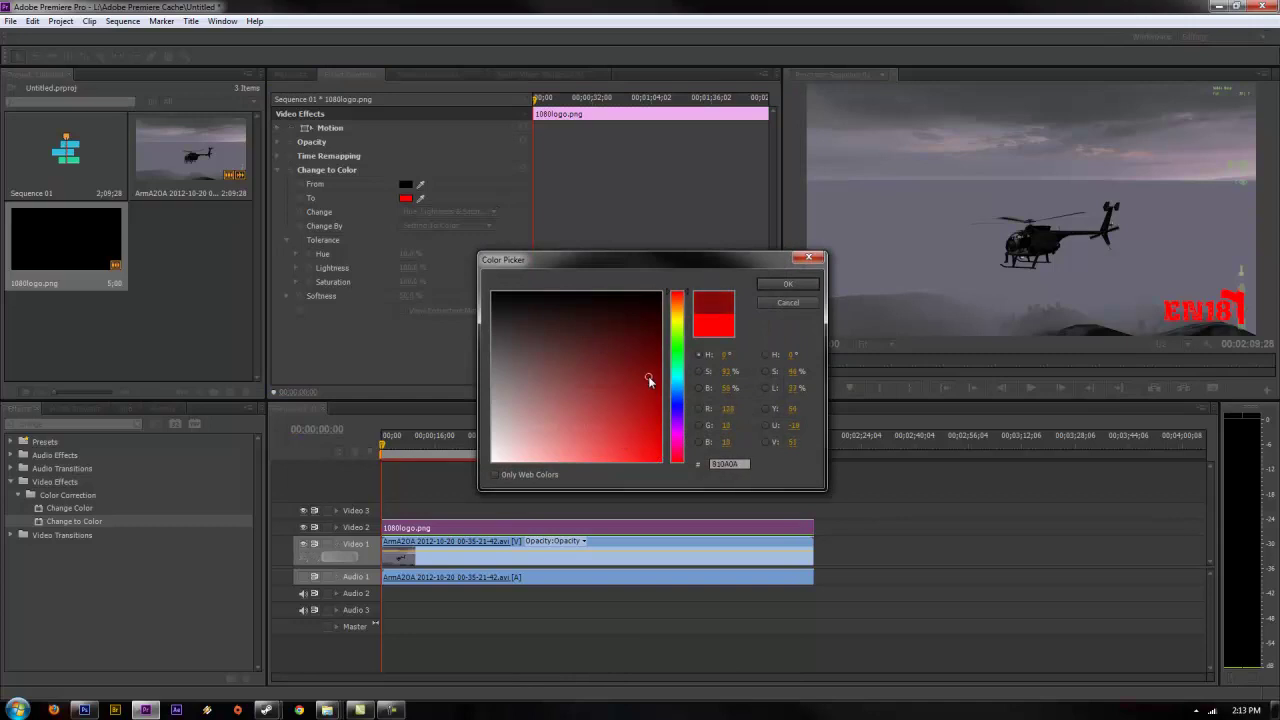
{"action": "left_click", "coordinate": [787, 284]}
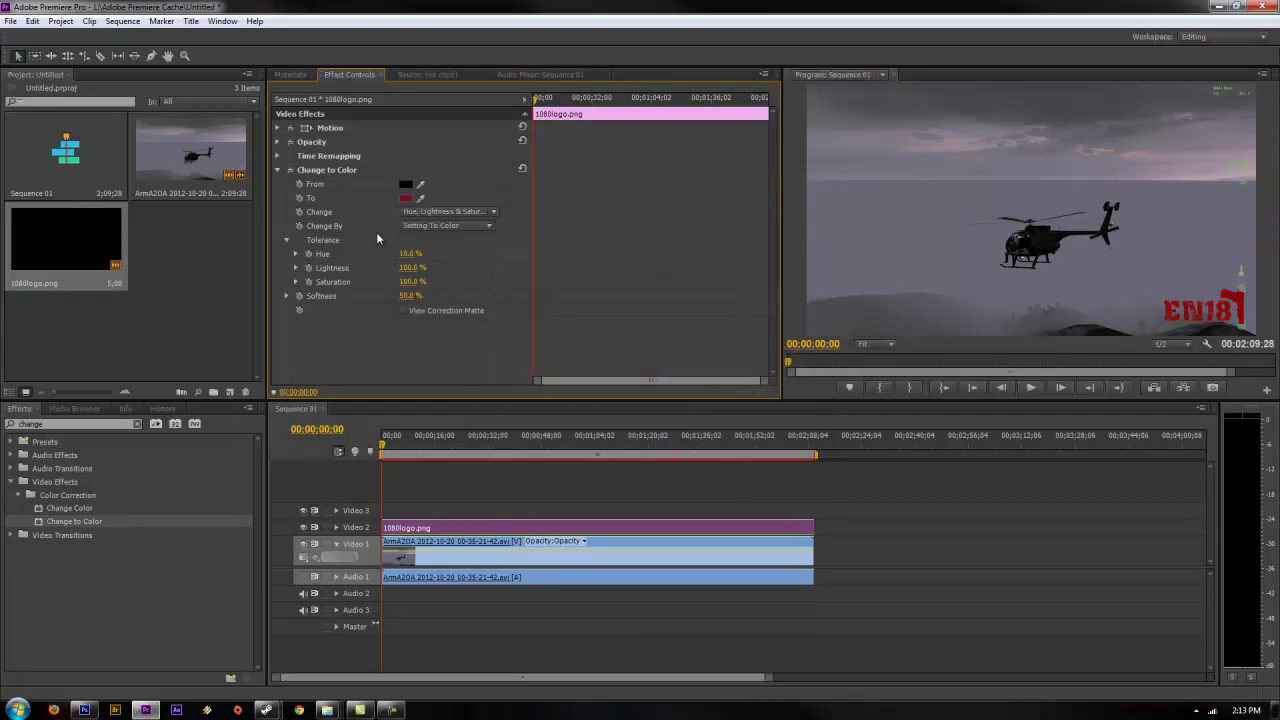
{"action": "left_click", "coordinate": [406, 201]}
{"action": "left_click", "coordinate": [676, 353]}
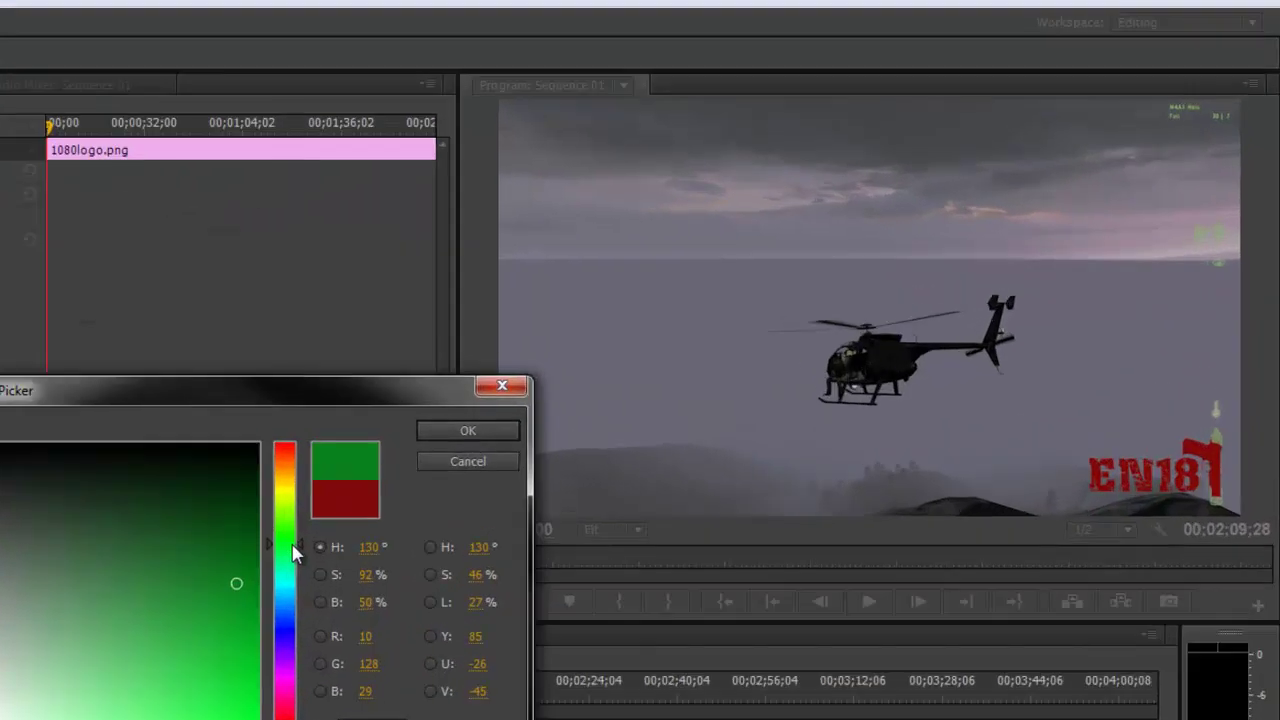
{"action": "left_click", "coordinate": [245, 520]}
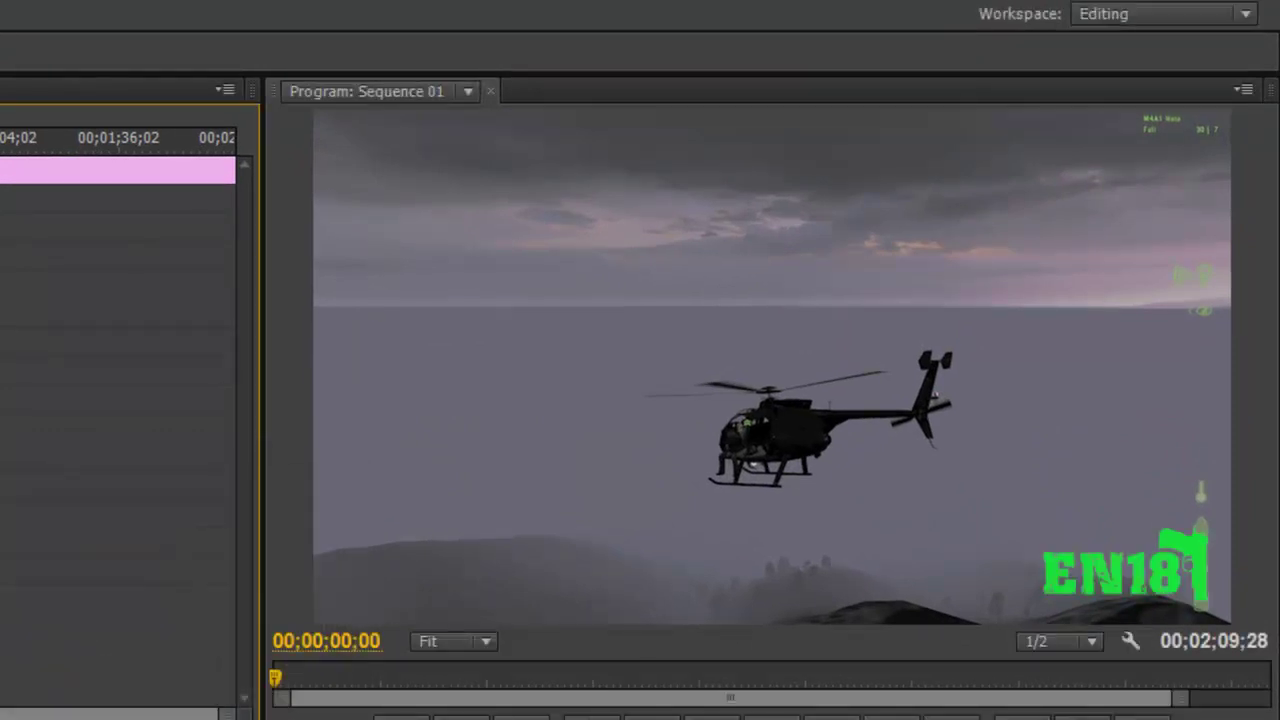
{"action": "key", "text": "space"}
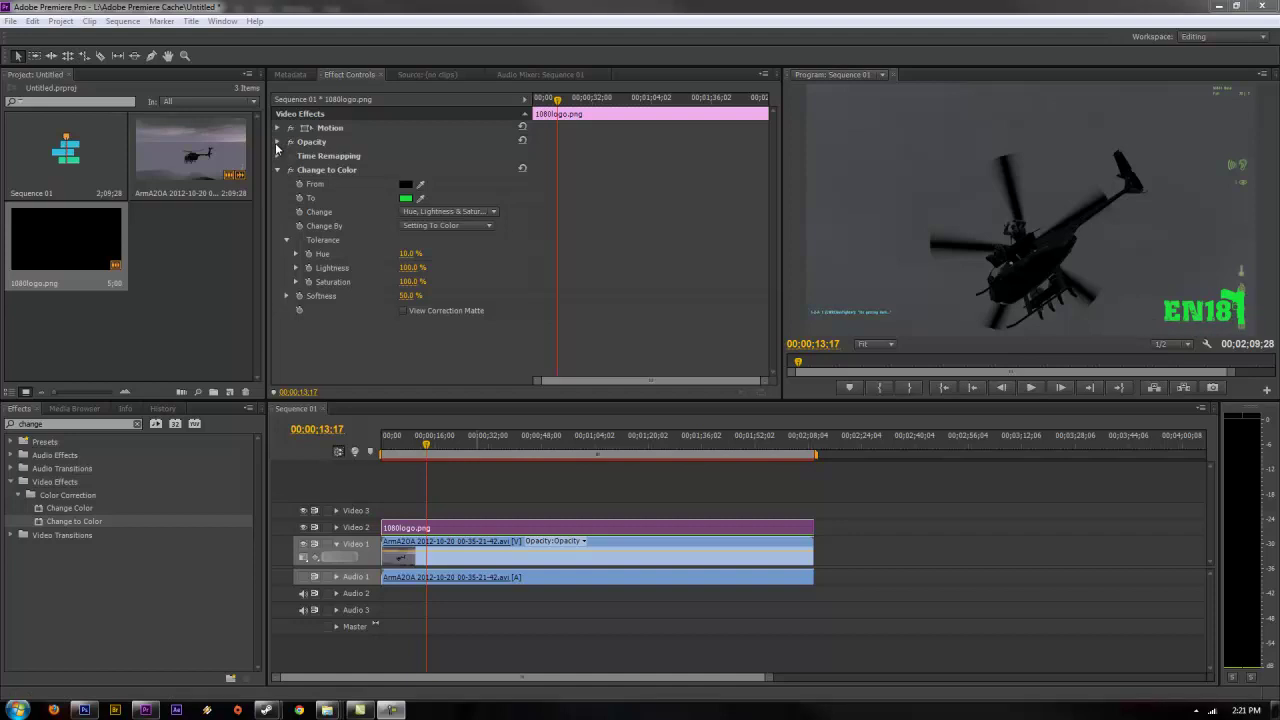
Step: Set the 1080logo.png clip's Opacity to 50.0% and play back the semi-transparent overlay
{"action": "left_click", "coordinate": [404, 528]}
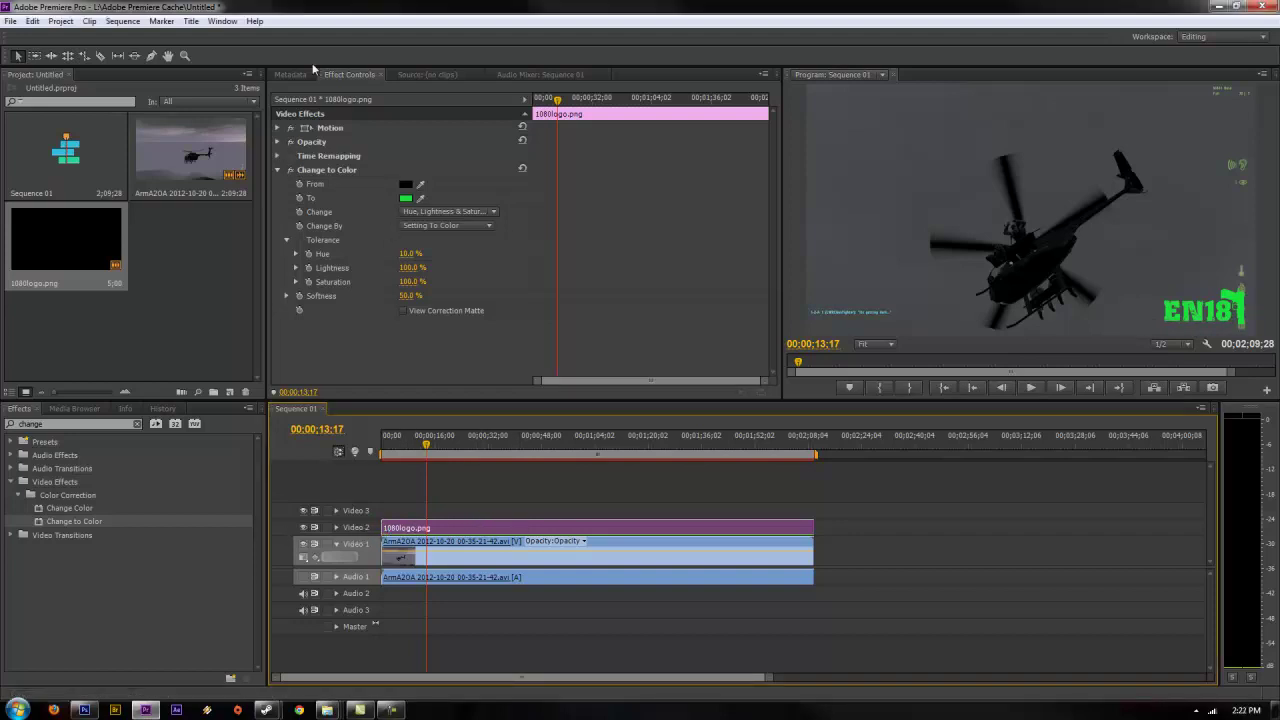
{"action": "left_click", "coordinate": [346, 75]}
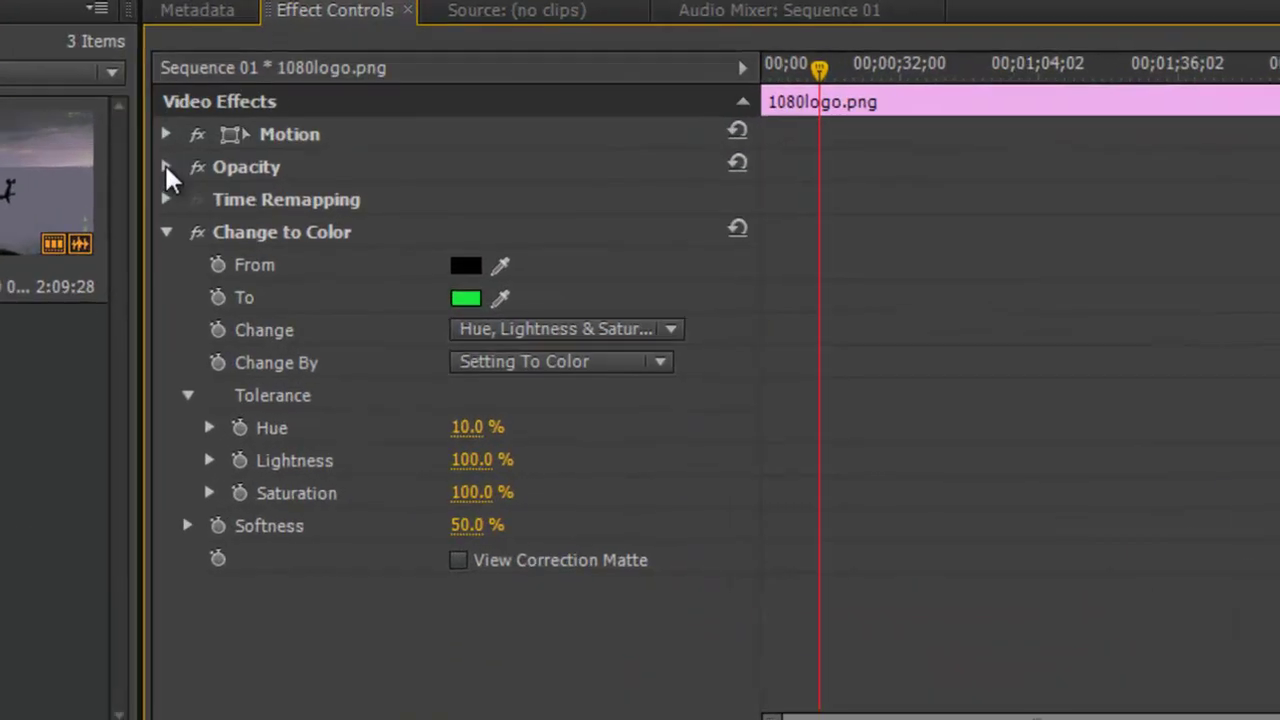
{"action": "left_click", "coordinate": [166, 168]}
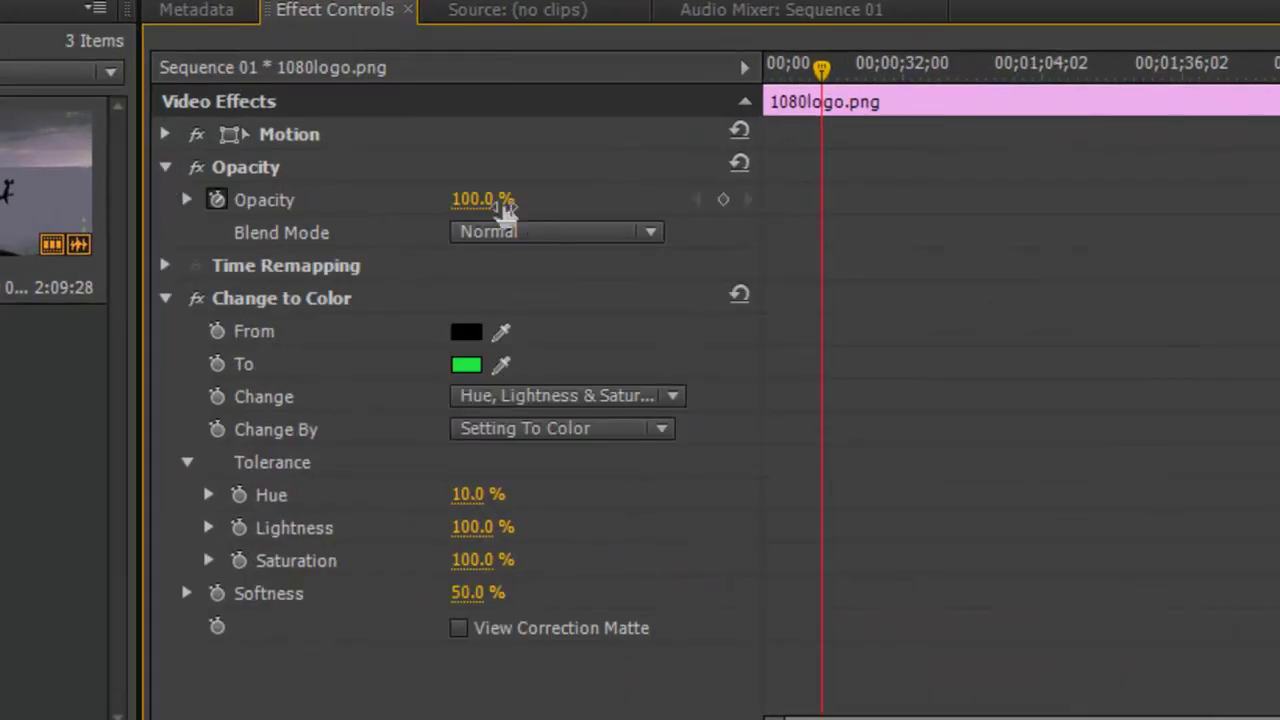
{"action": "left_click_drag", "start_coordinate": [485, 205], "coordinate": [516, 155]}
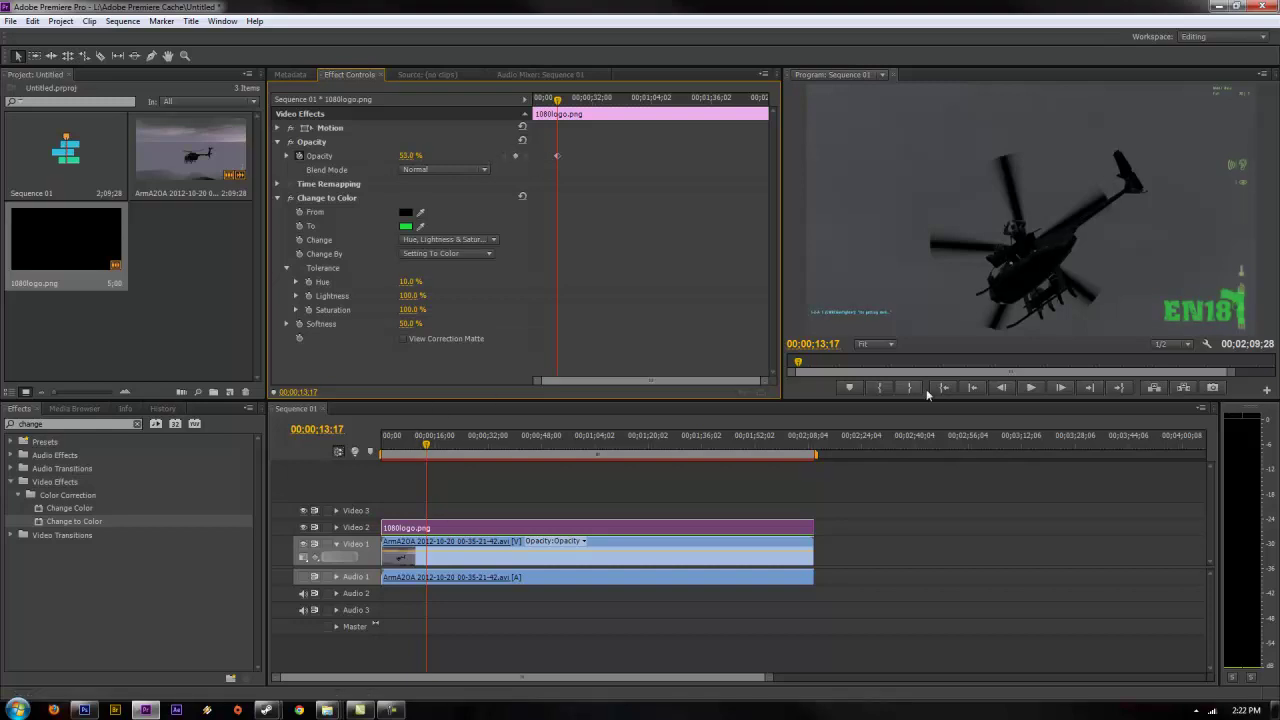
{"action": "left_click", "coordinate": [1029, 392]}
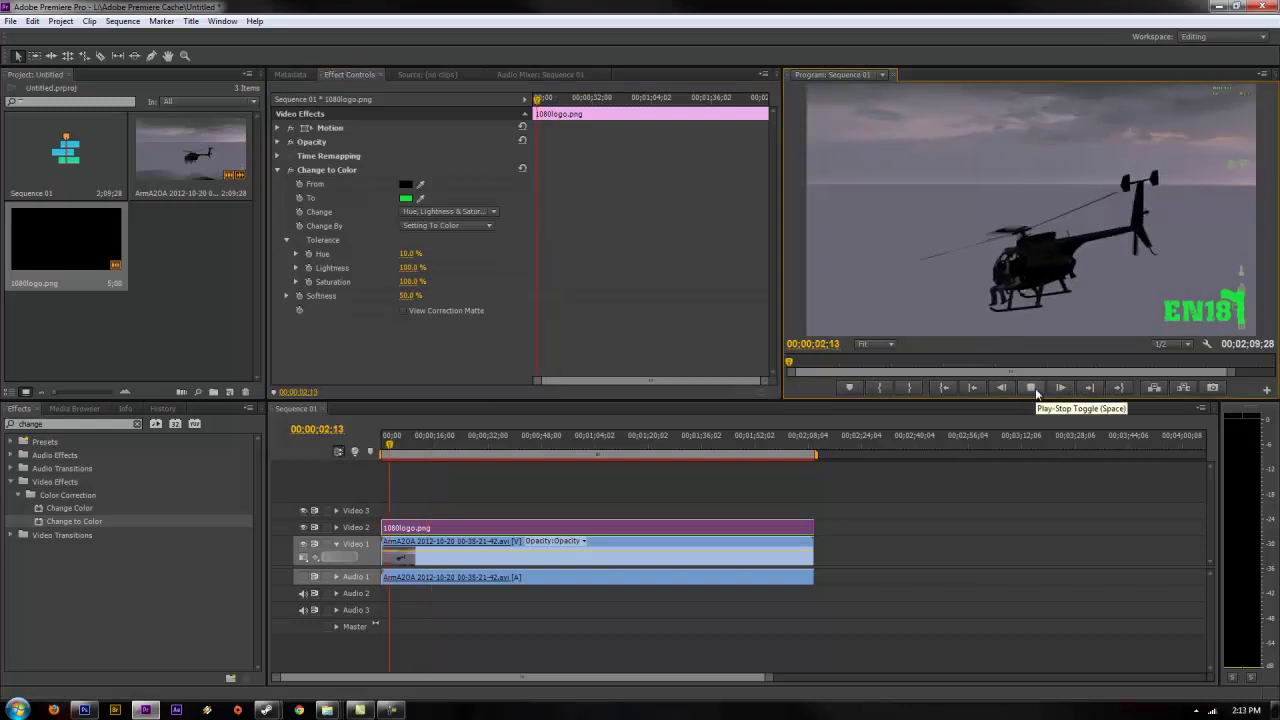